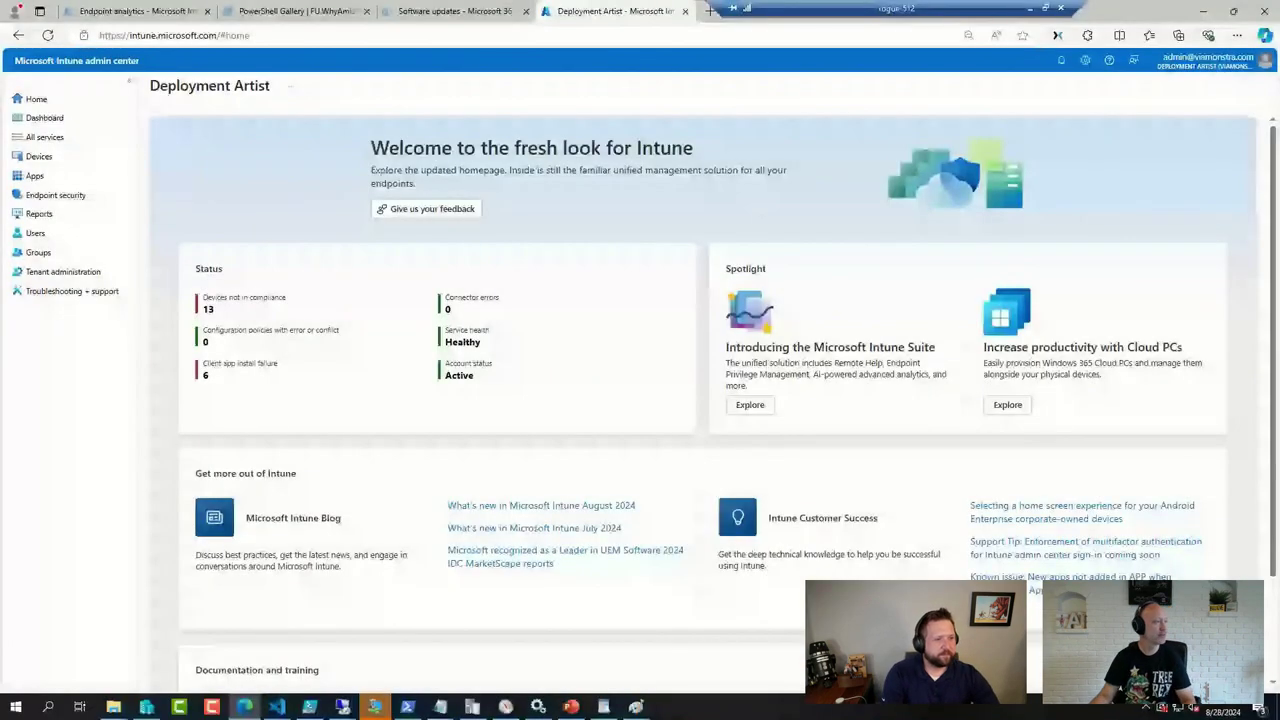
- From the Software updates tab, open the DeploymentResearch YouTube channel's Videos list
left_click(442, 12)
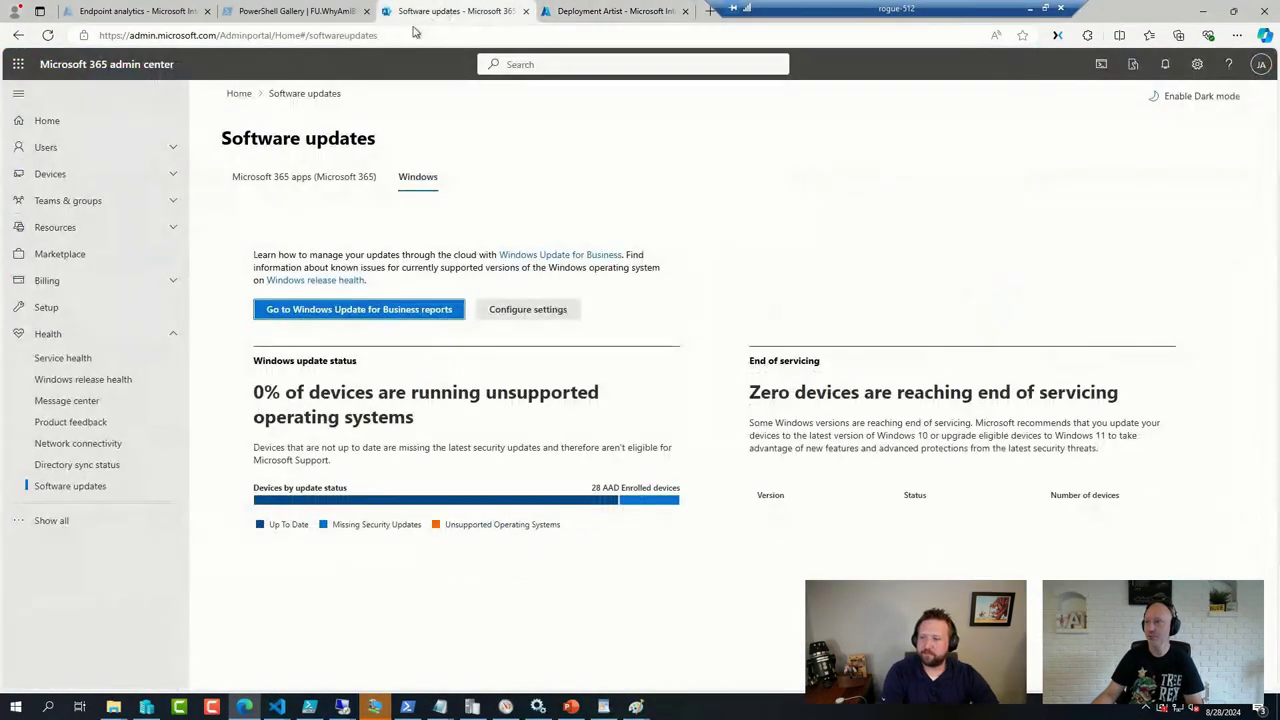
left_click(407, 34)
type("dep")
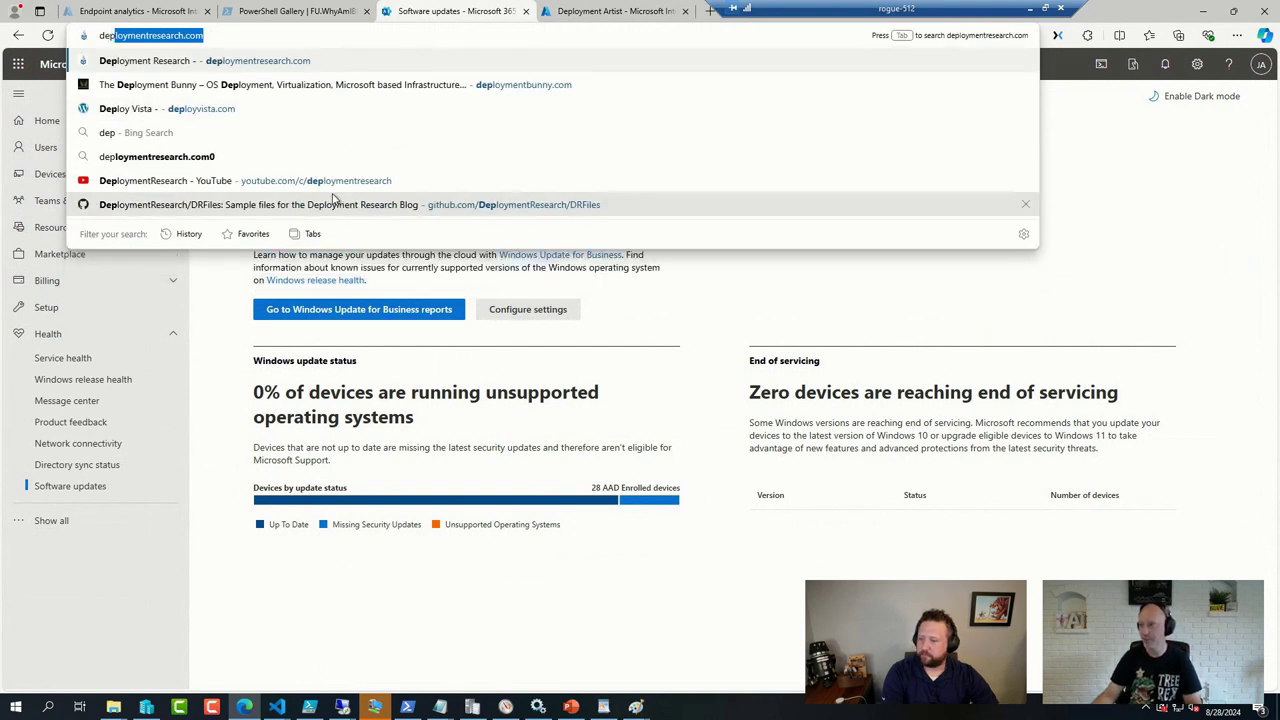
left_click(362, 186)
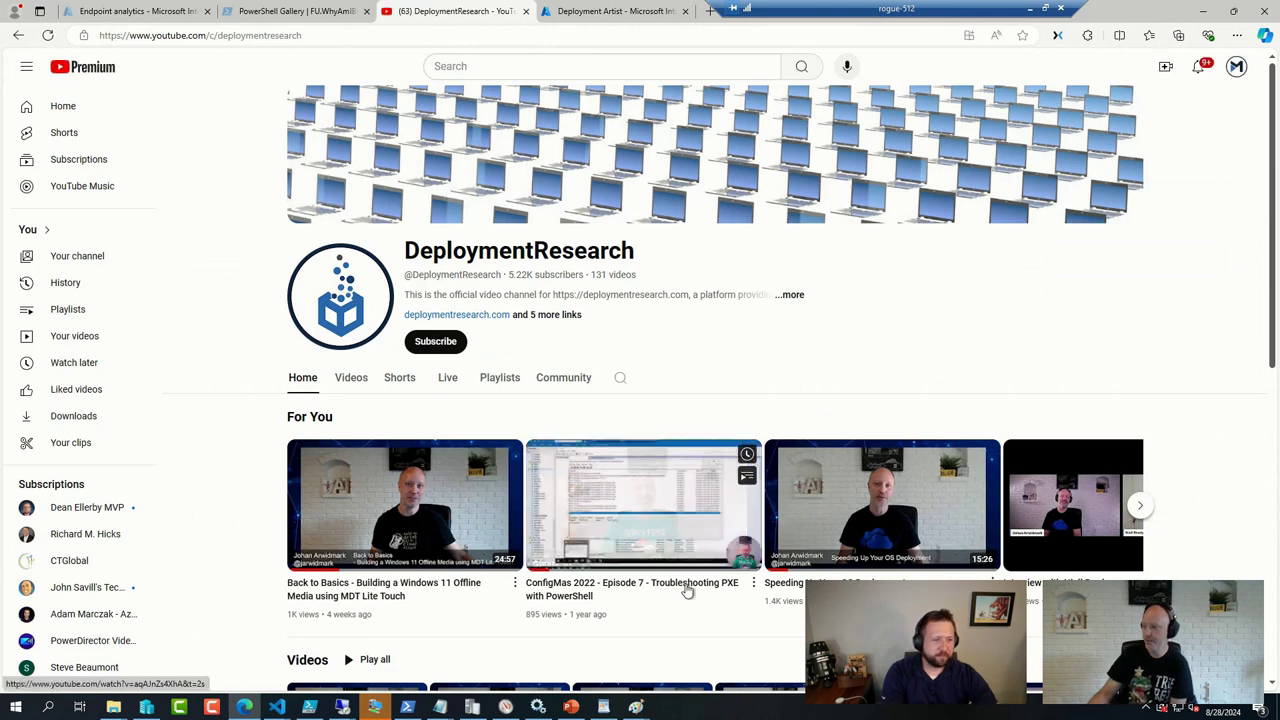
left_click(353, 381)
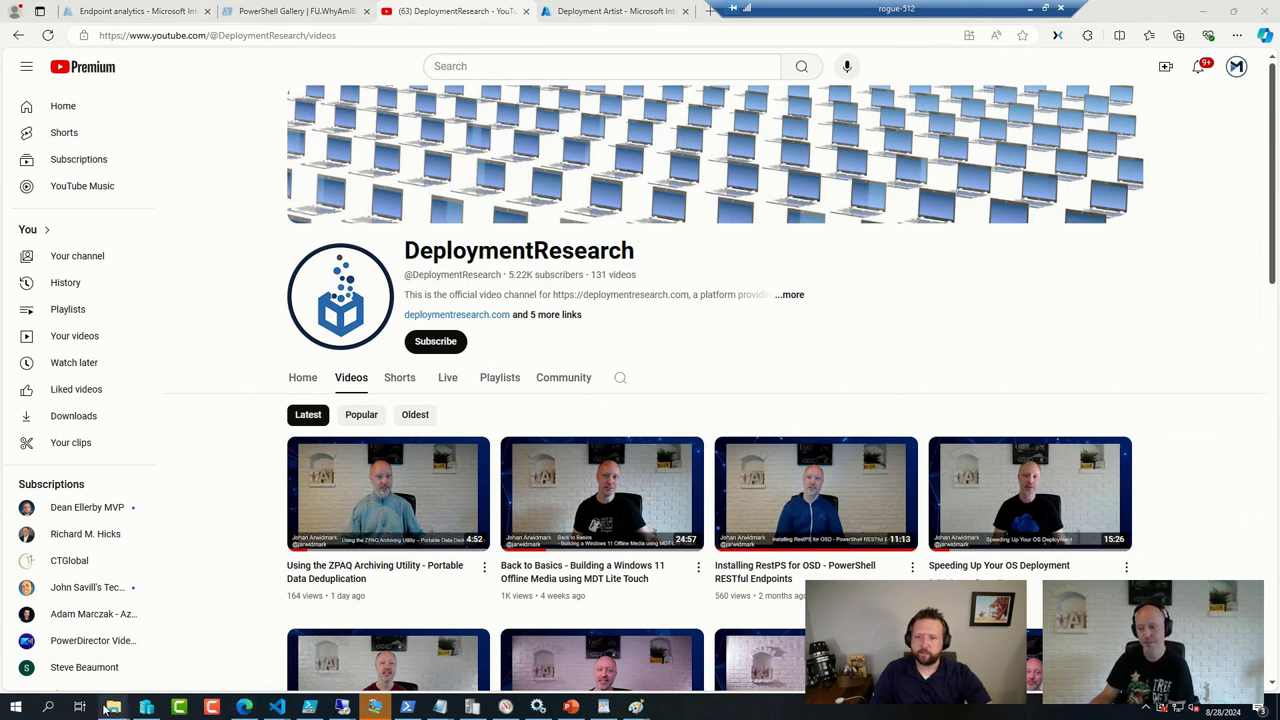
- Check the size of the VMs folder on Data2 (E:) in its Properties
mouse_move(112, 708)
left_click(98, 672)
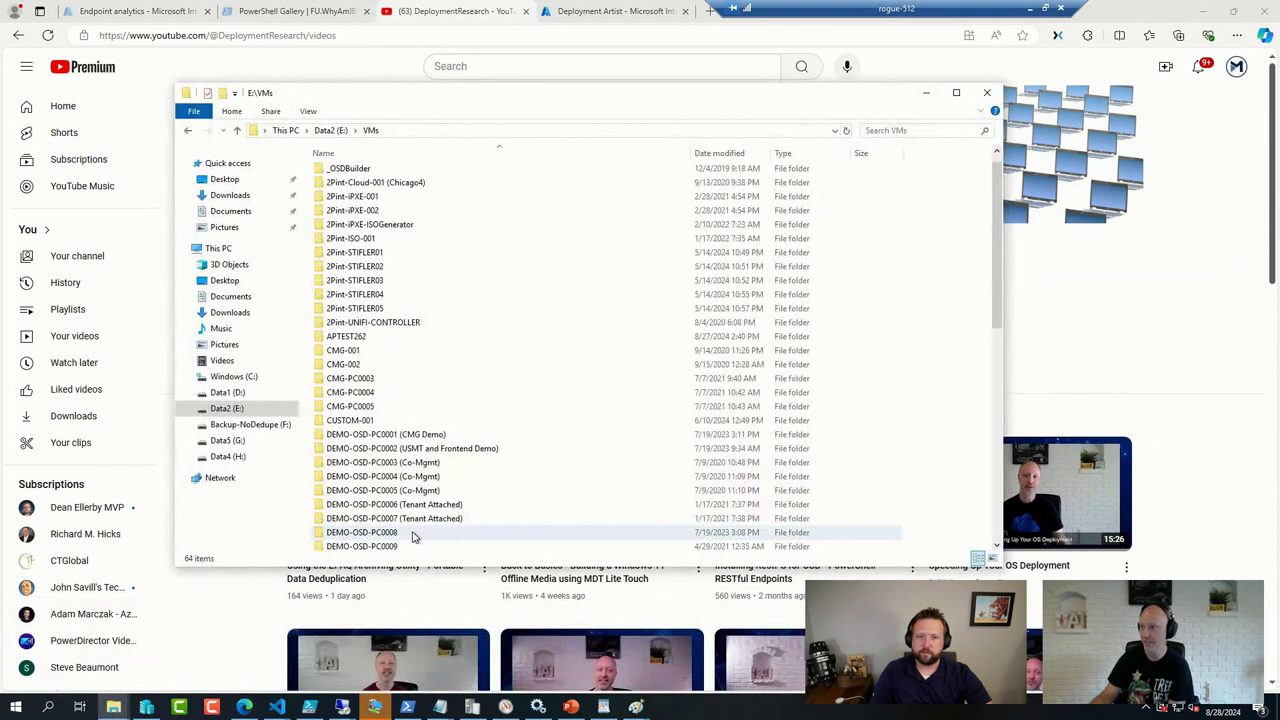
left_click(333, 131)
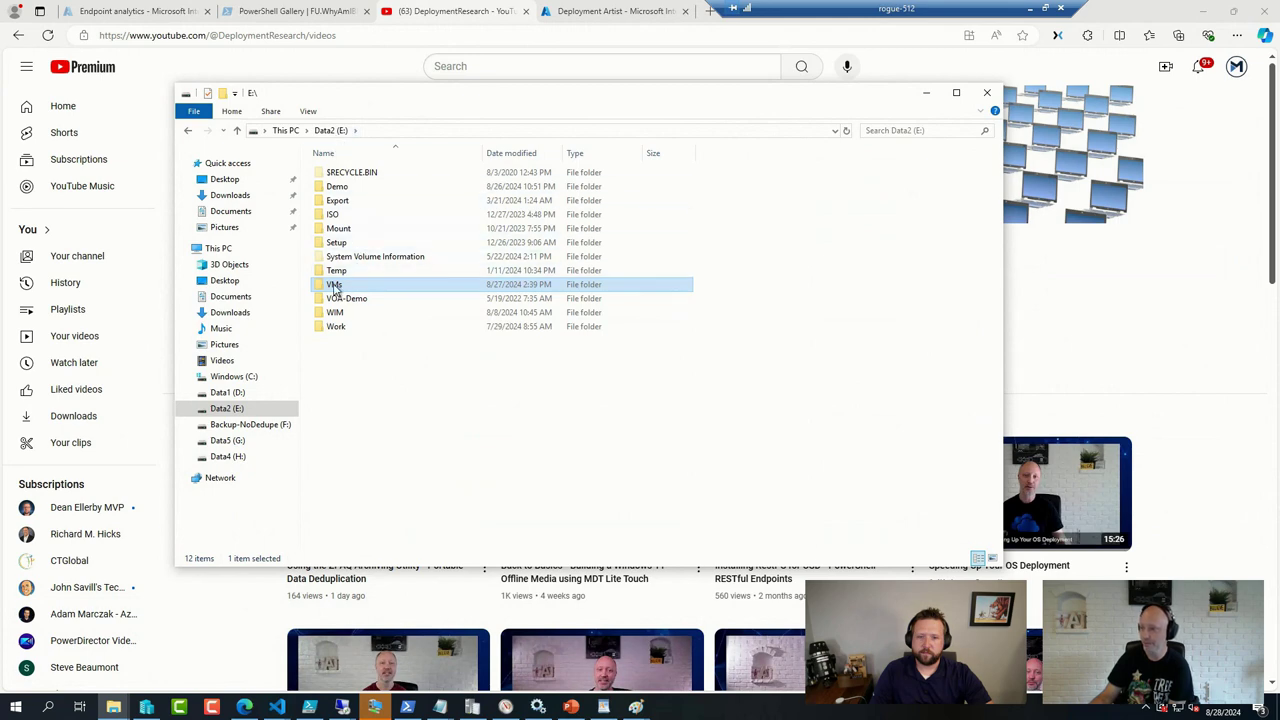
right_click(336, 287)
left_click(380, 588)
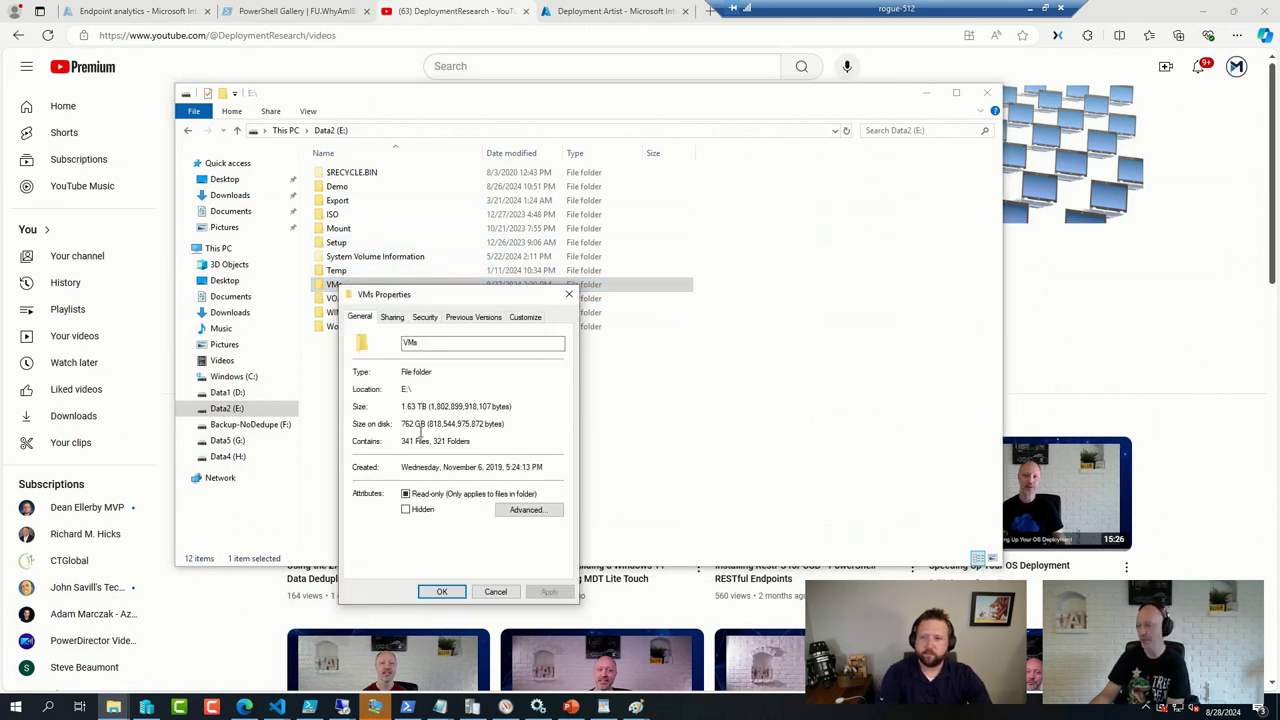
left_click(505, 592)
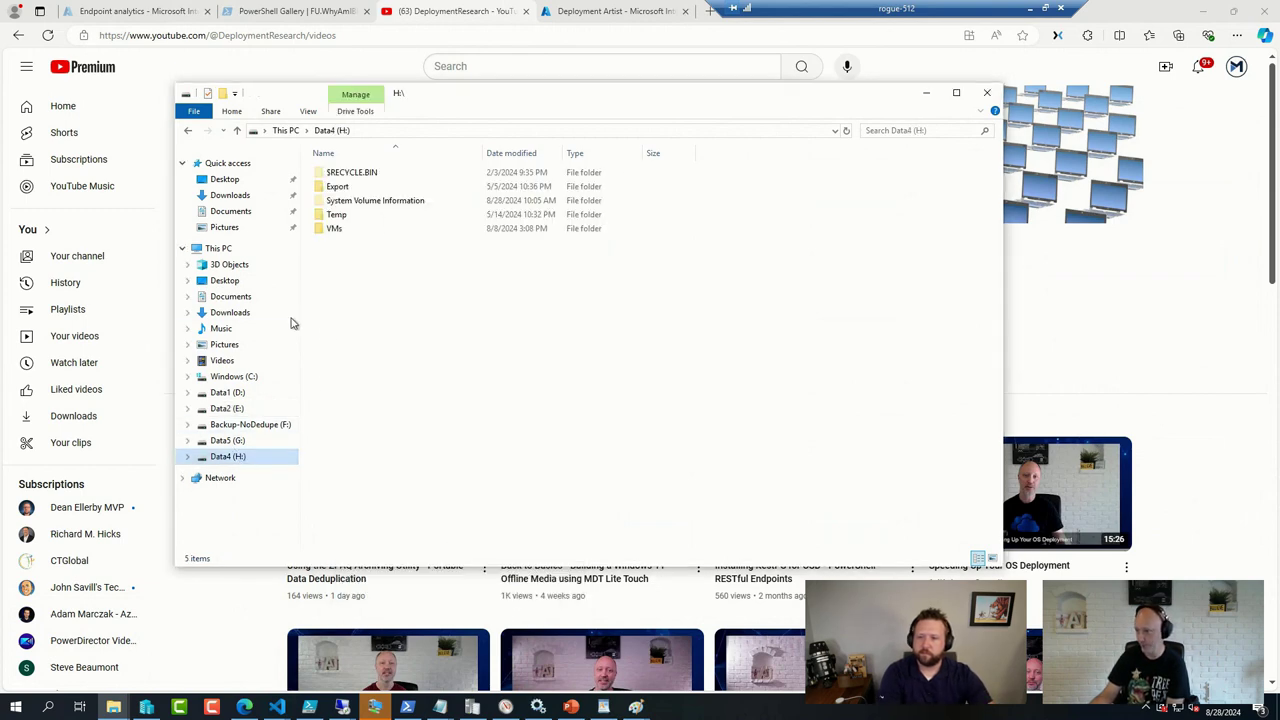
- Check the VMs folder sizes on H: and Data1 (D:), then open Backup-NoDedupe (F:)
right_click(332, 230)
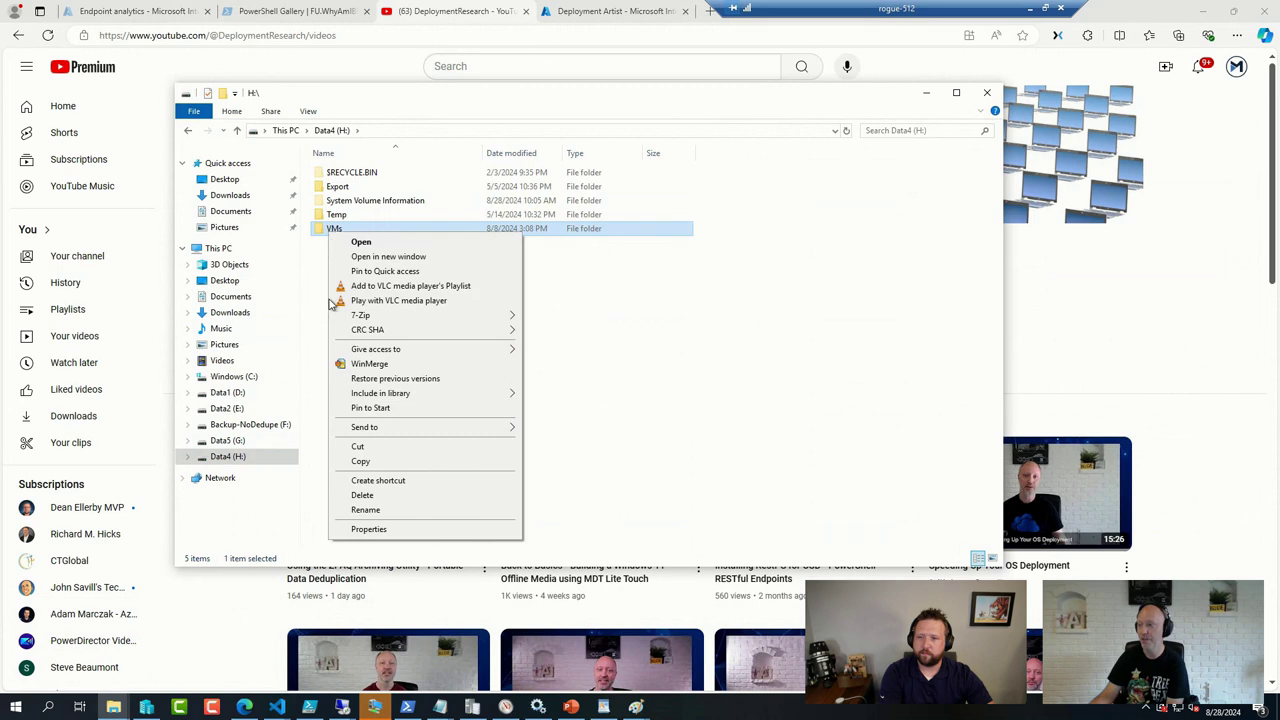
left_click(370, 528)
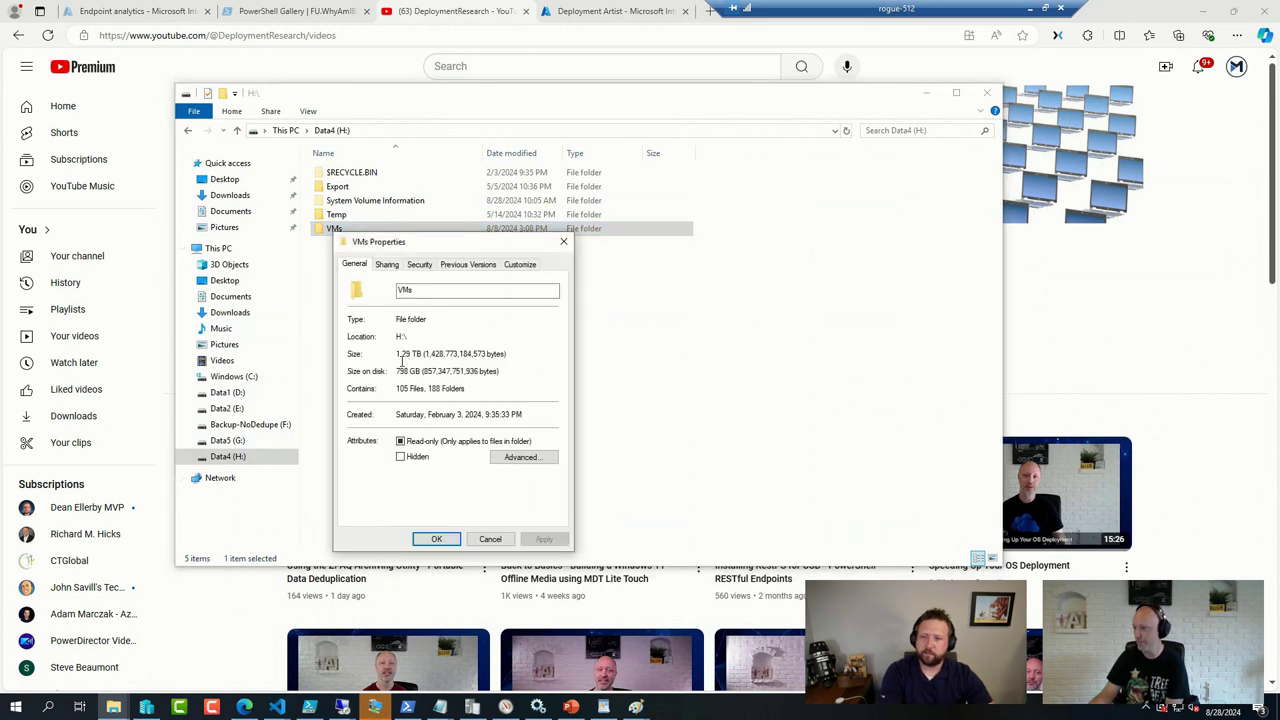
left_click(491, 539)
left_click(228, 392)
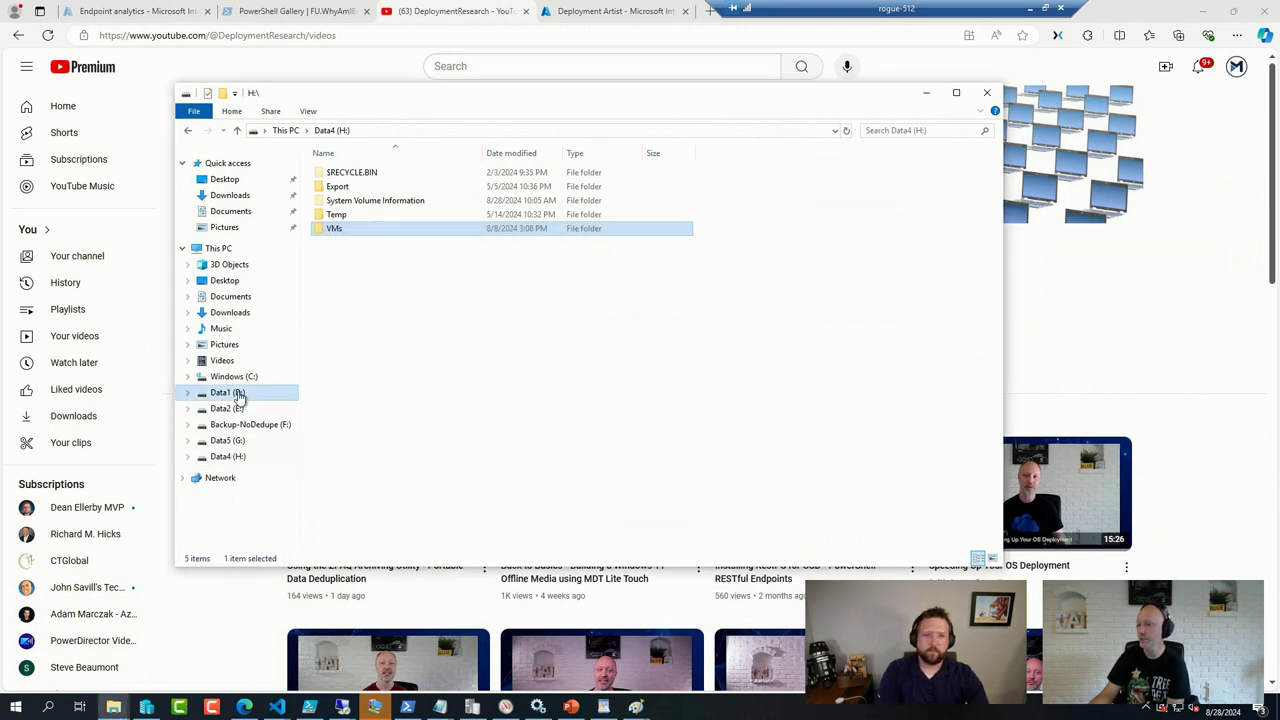
right_click(336, 272)
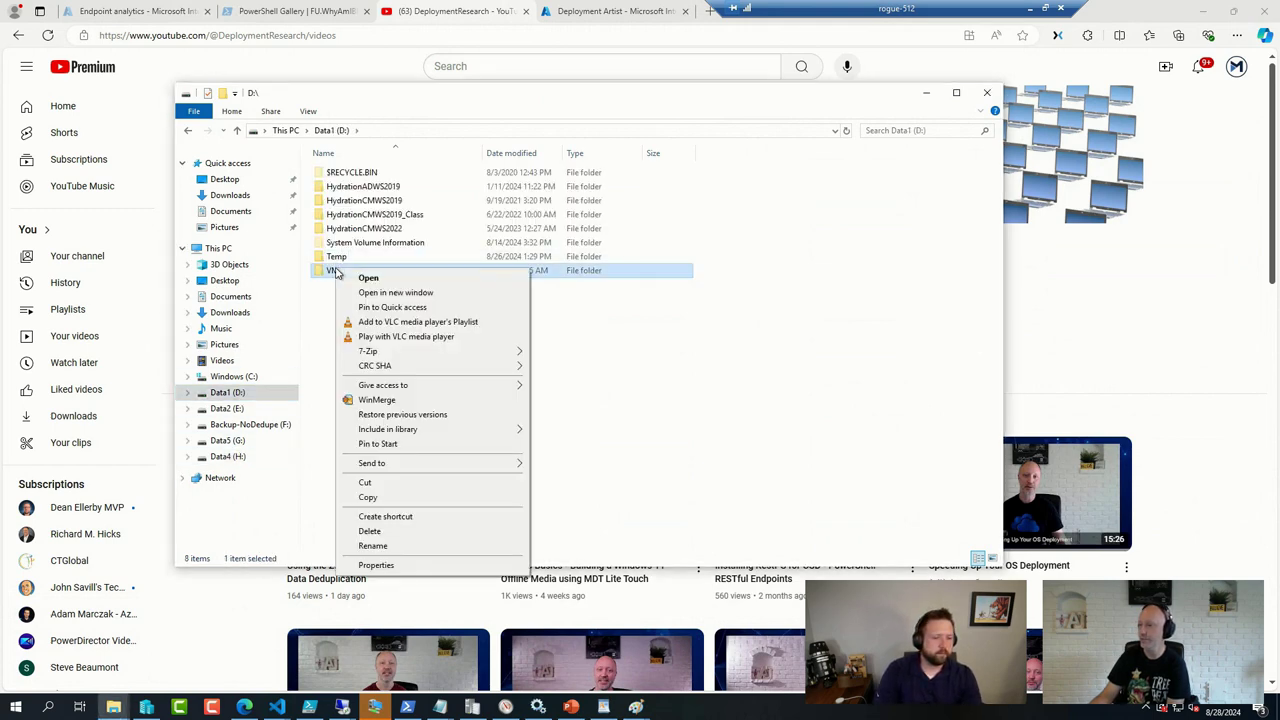
left_click(371, 565)
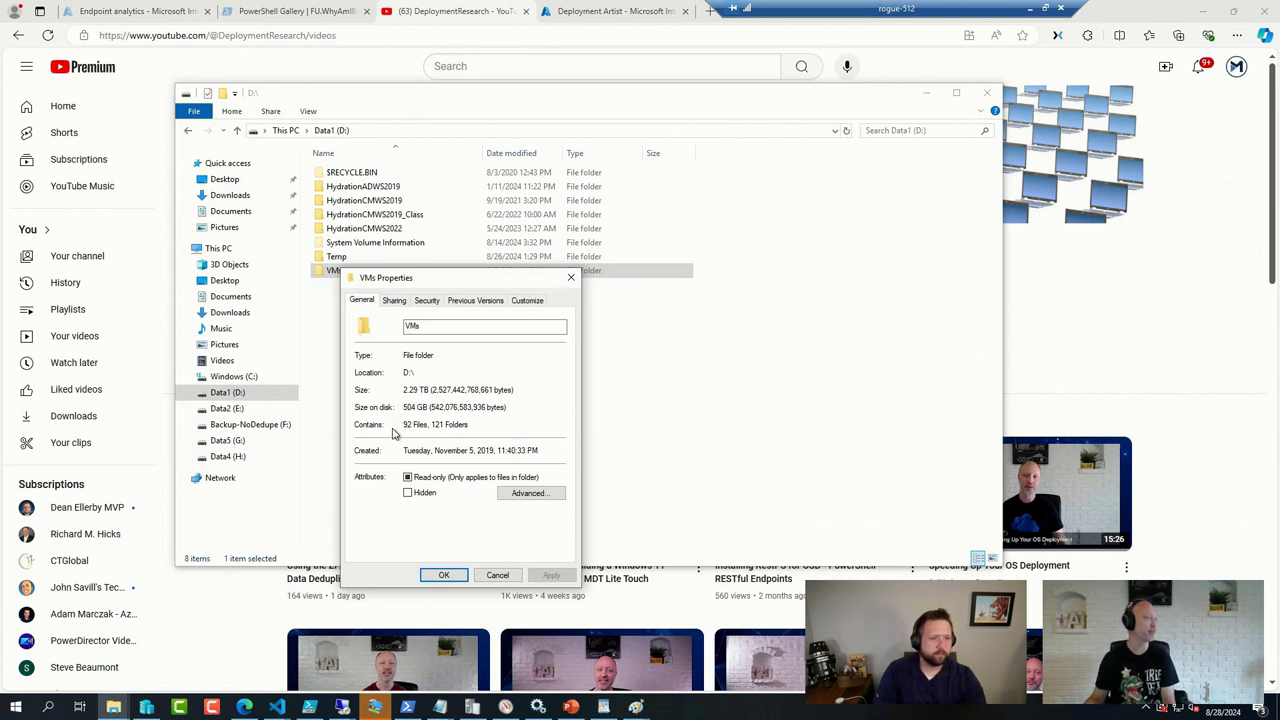
left_click(497, 575)
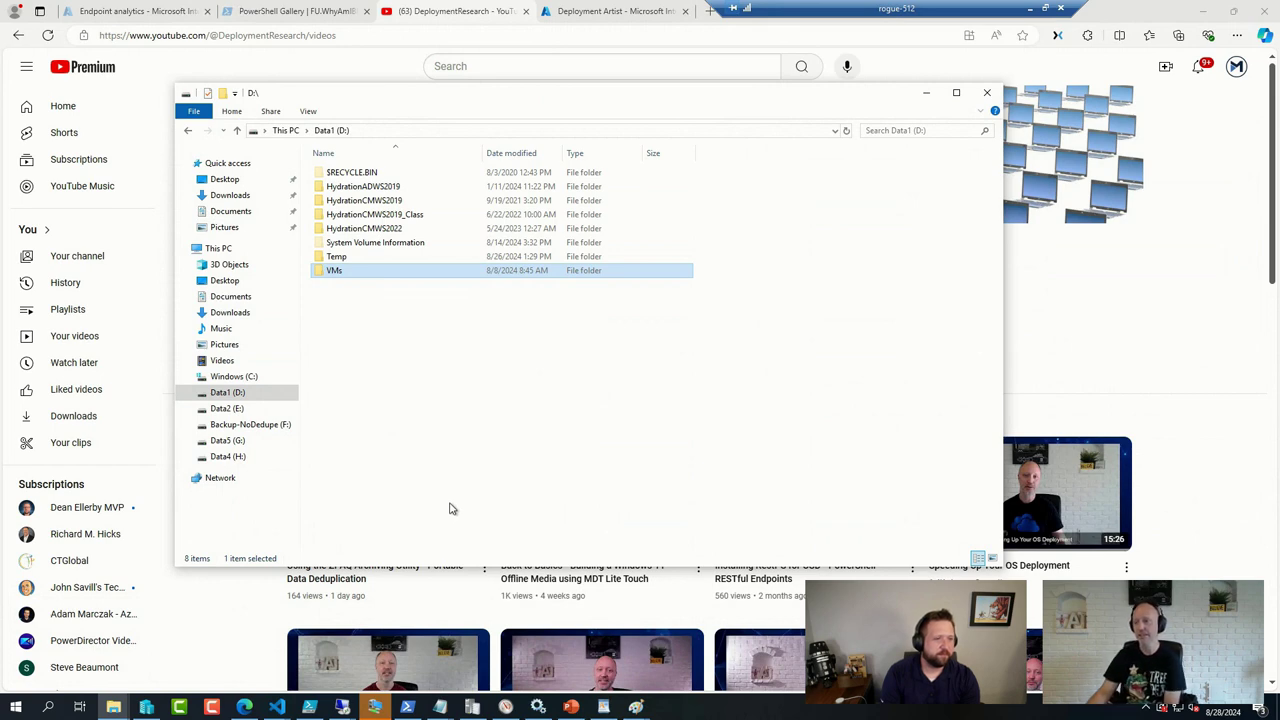
left_click(258, 424)
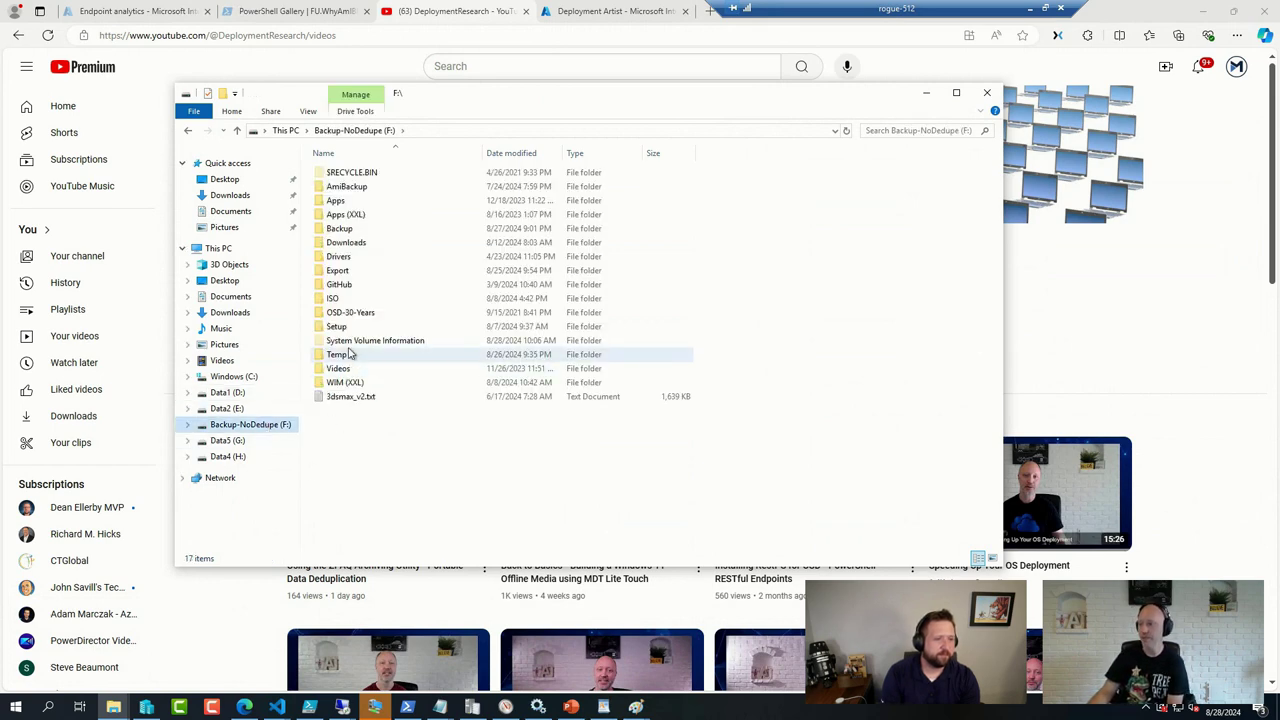
- Open F:\Backup, check the 2PSLAB_Servers.zpaq and 2PSLAB_Clients.zpaq sizes, then minimize the window
double_click(341, 230)
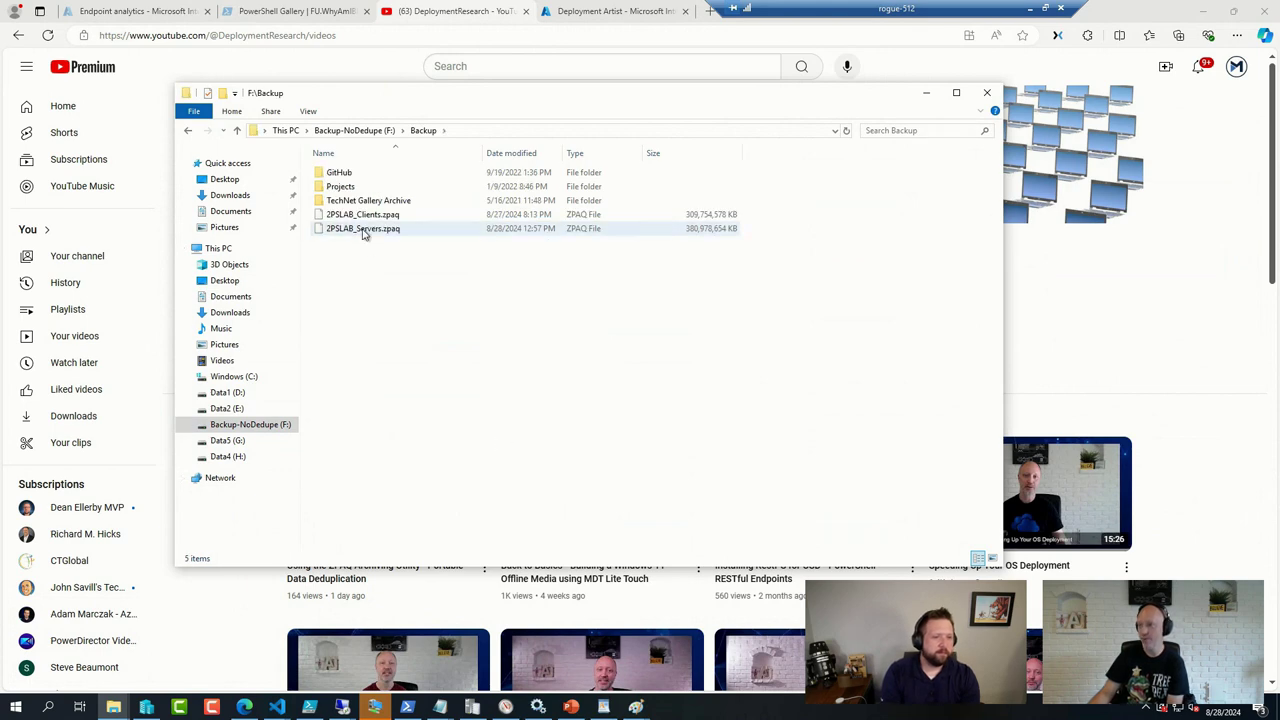
left_click(364, 231)
left_click(368, 216)
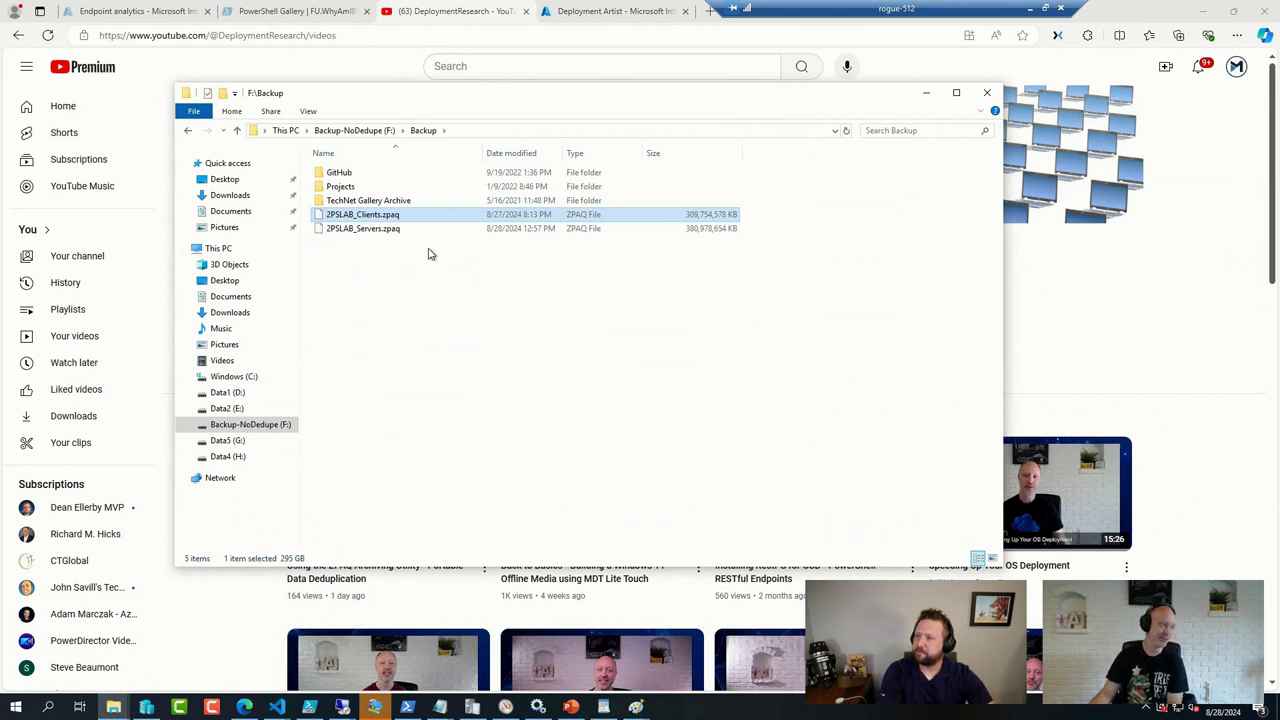
left_click(448, 393)
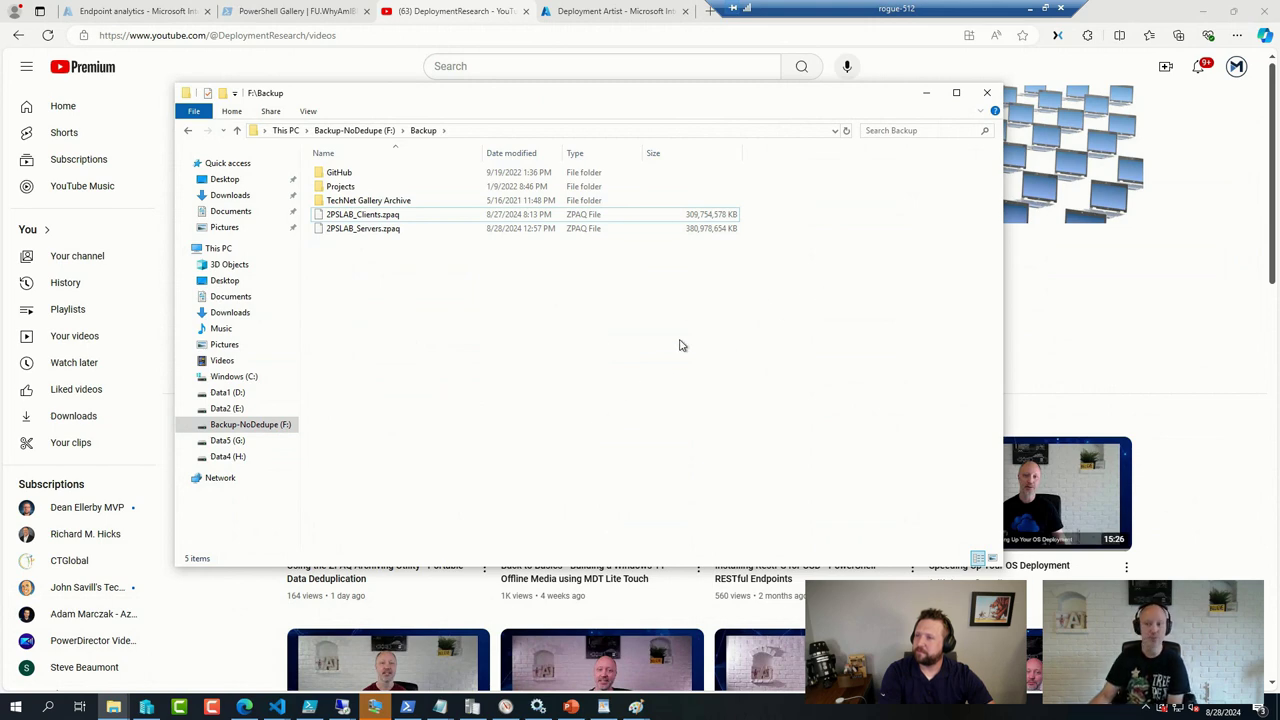
left_click(927, 95)
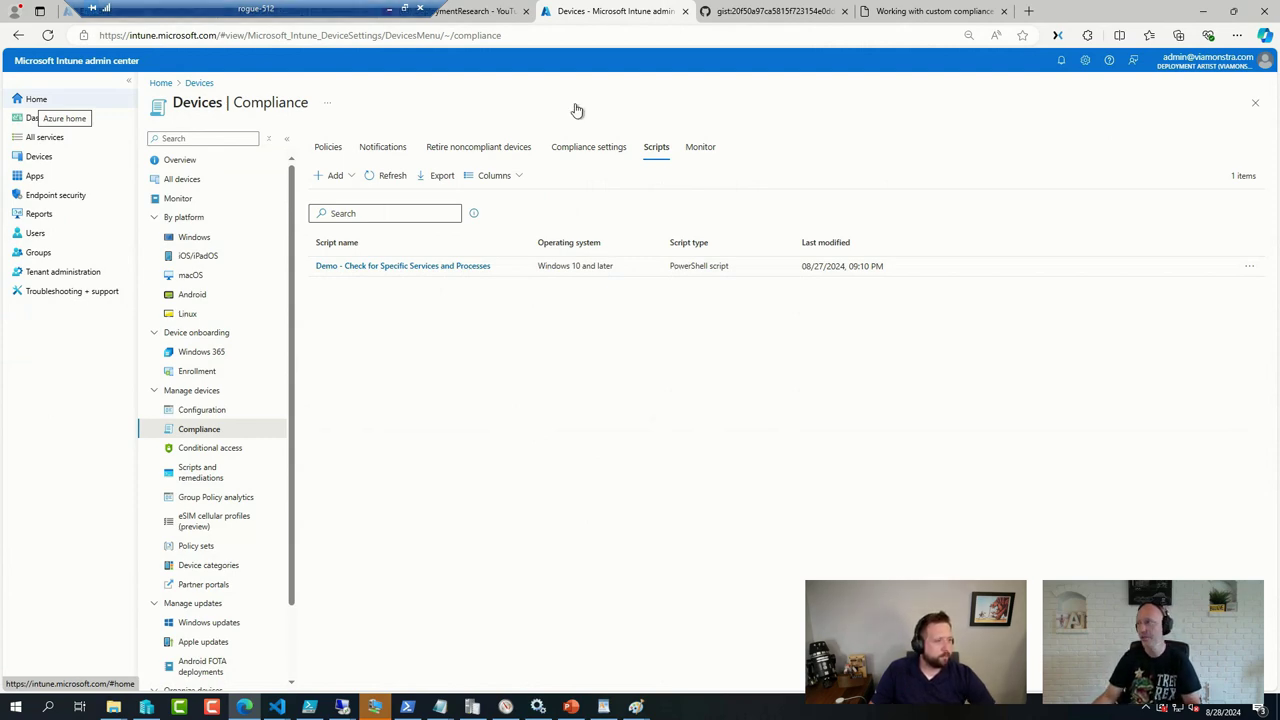
- Play the ZPAQ Archiving Utility video and open the mattmahoney.net zpaq link from its description
left_click(427, 13)
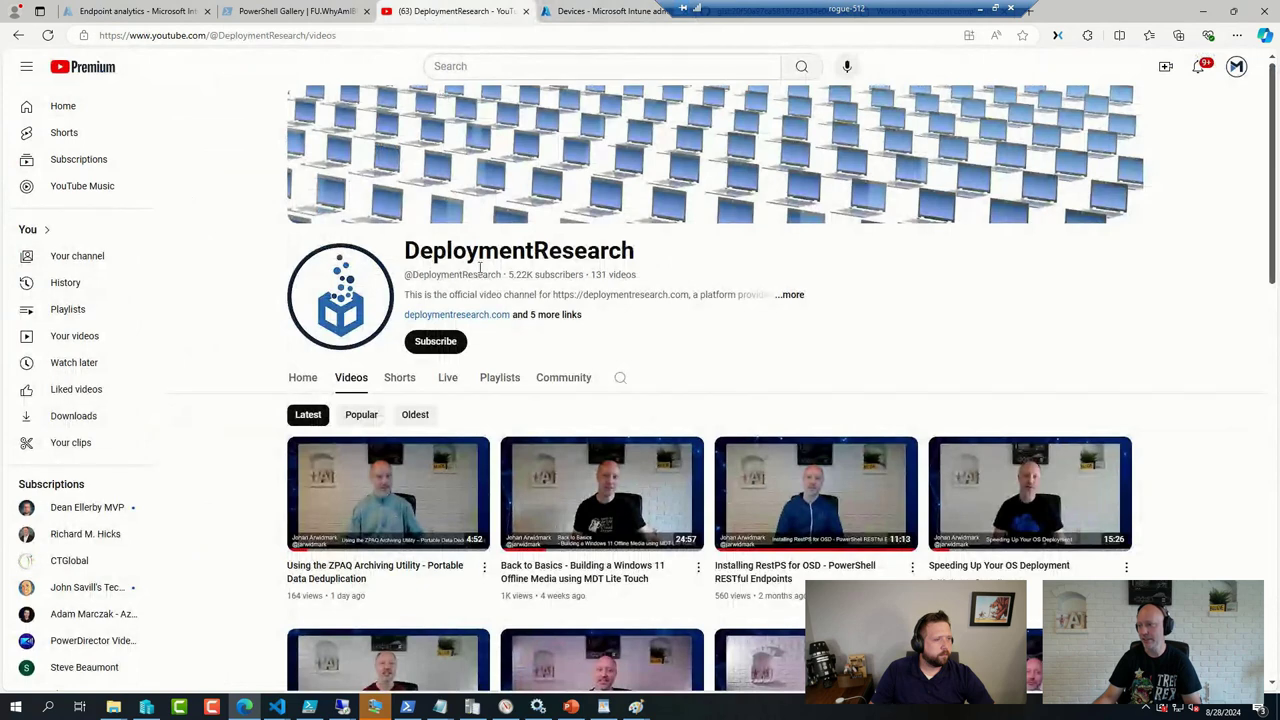
left_click(419, 572)
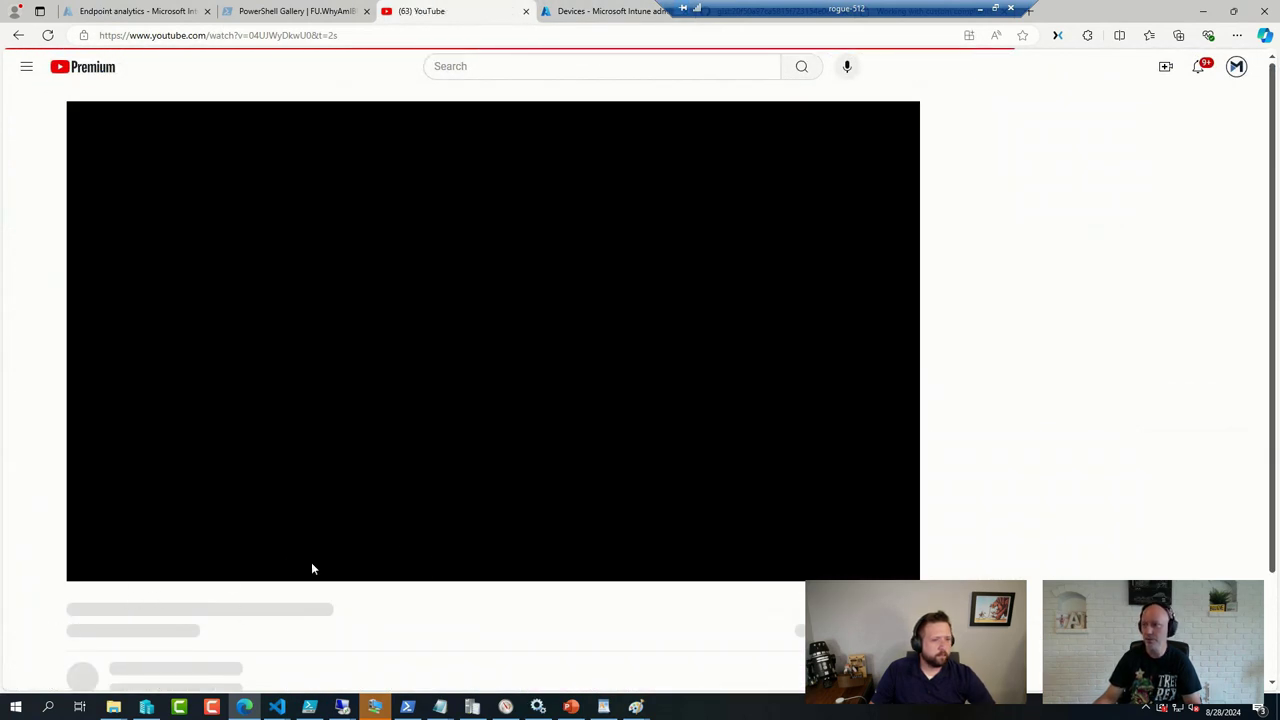
scroll(301, 478, "down", 1)
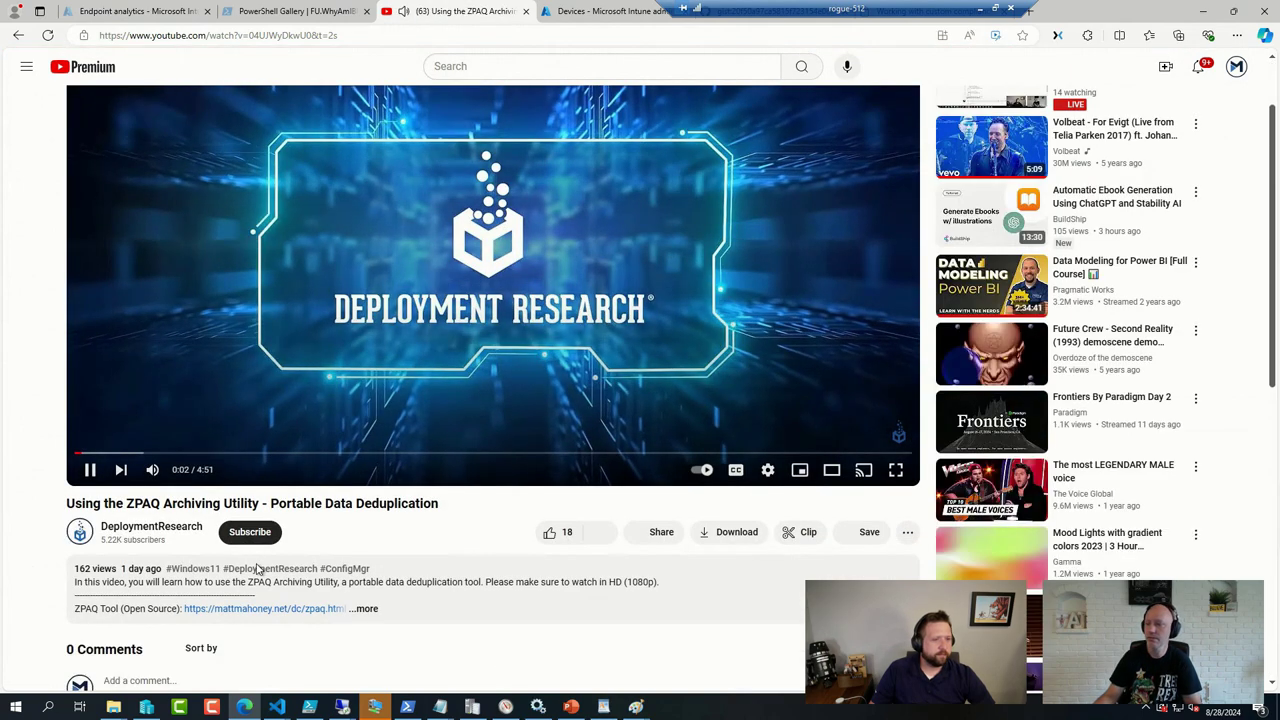
scroll(258, 568, "down", 2)
left_click(366, 408)
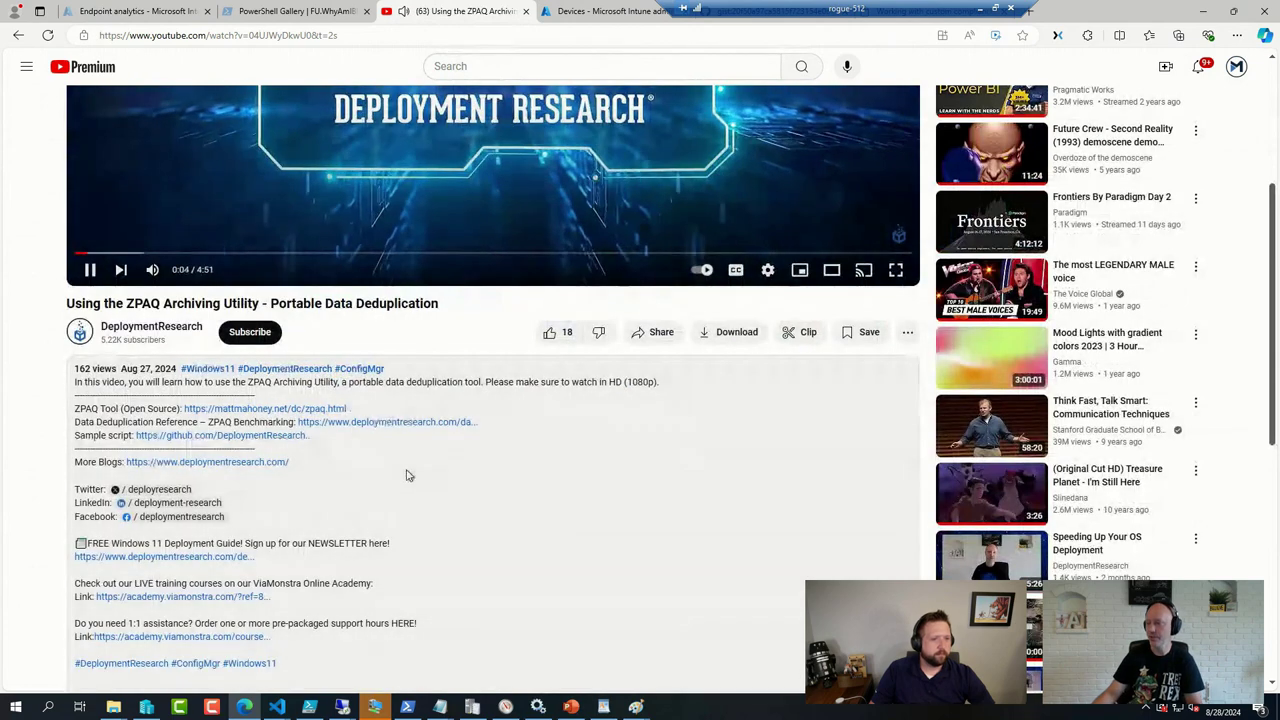
left_click(290, 410)
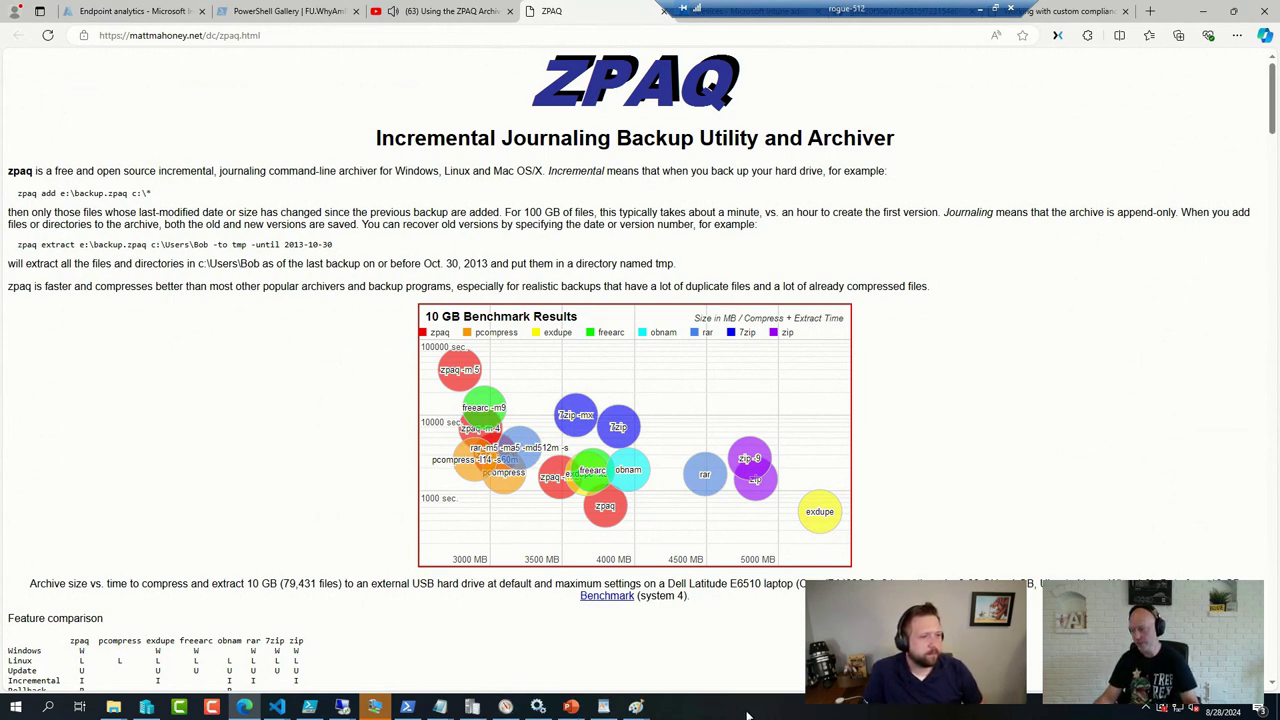
- Launch Disk Management via diskmgmt.msc and review the Backup-NoDedupe (F:) partition's actions
key("super+r")
type("dis")
key("Down")
key("Return")
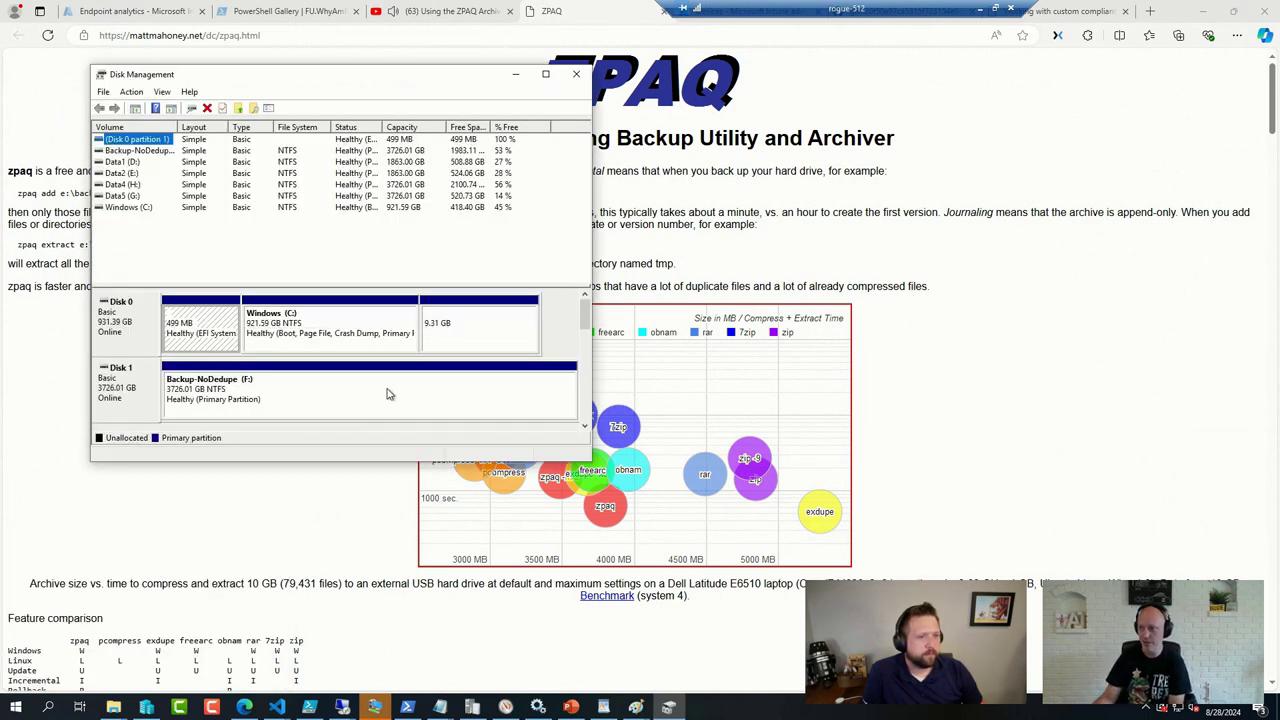
left_click(355, 402)
left_click(131, 91)
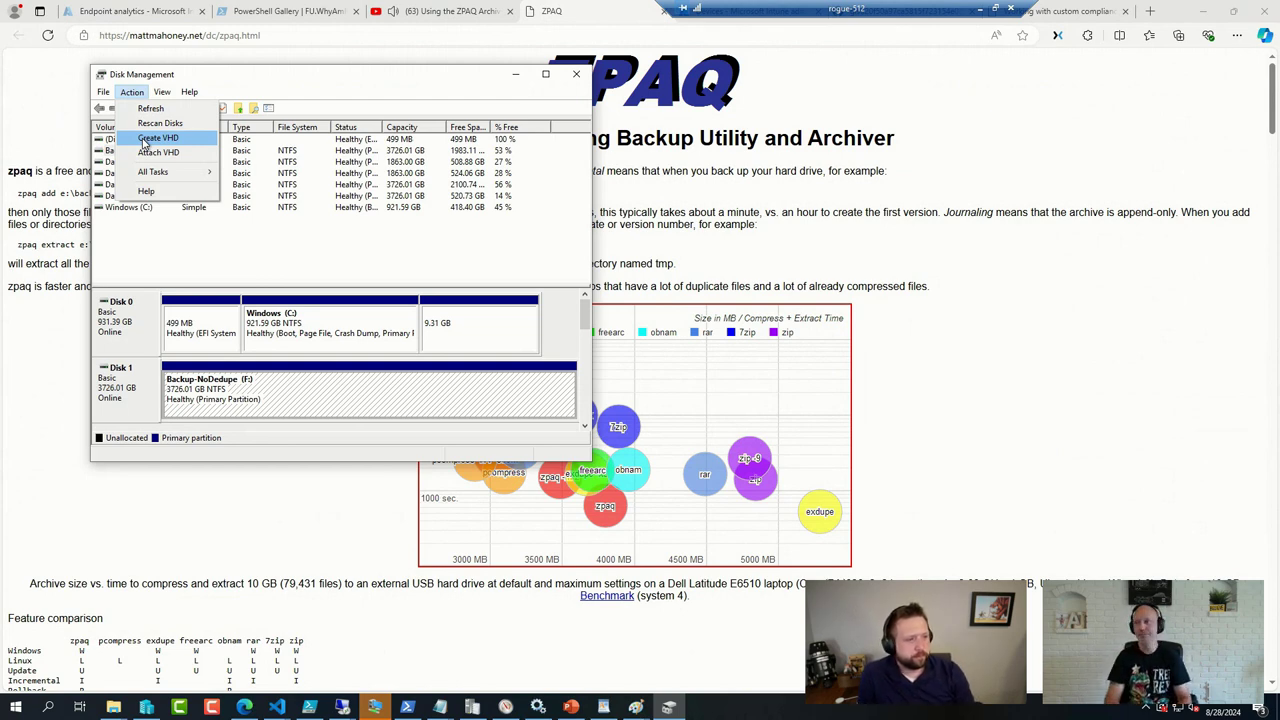
- Load deploymentresearch.com in the browser tab
left_click(283, 35)
type("deploymentresearch.com")
key("Return")
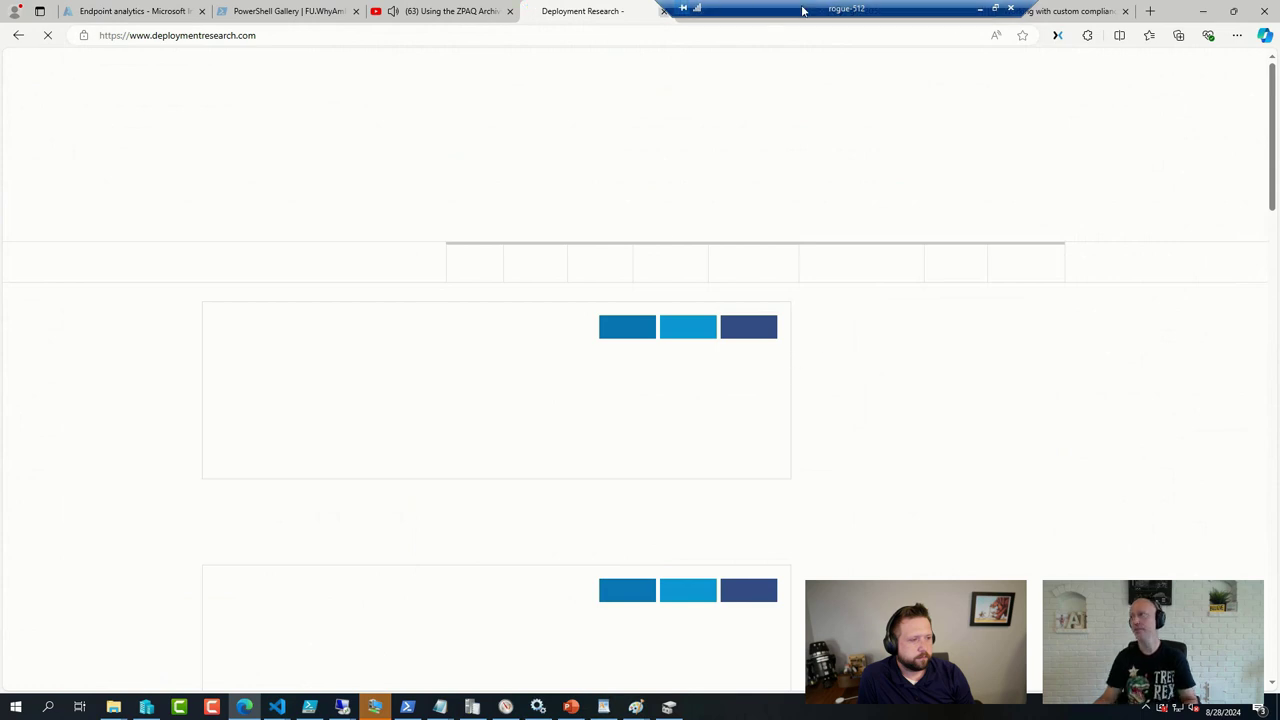
- Close the Deployment Research homepage tab and load the pasted 'Beyond Zip' article URL
left_click_drag(696, 9, 813, 8)
left_click(664, 11)
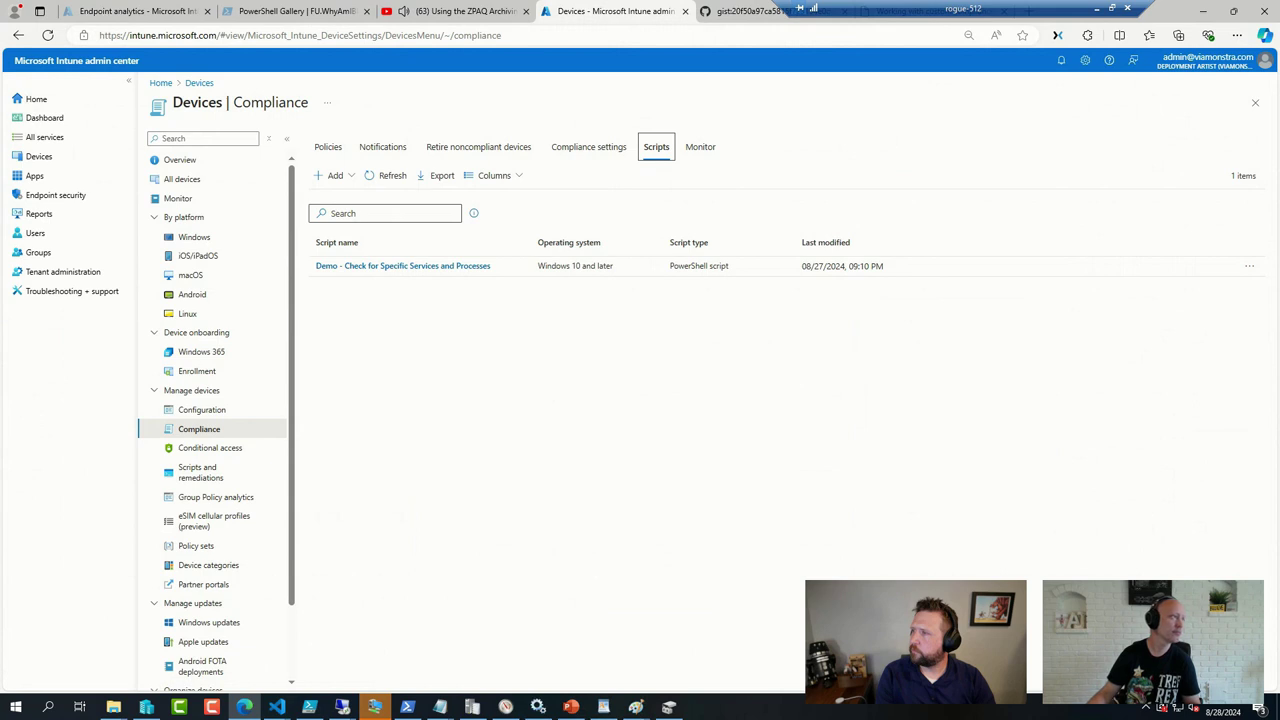
left_click(514, 35)
type("https://www.deploymentresearch.com/beyond-zip-how-to-store-183-gb-of-vms-in-a-19-gb-file-using-powershell/")
key("Return")
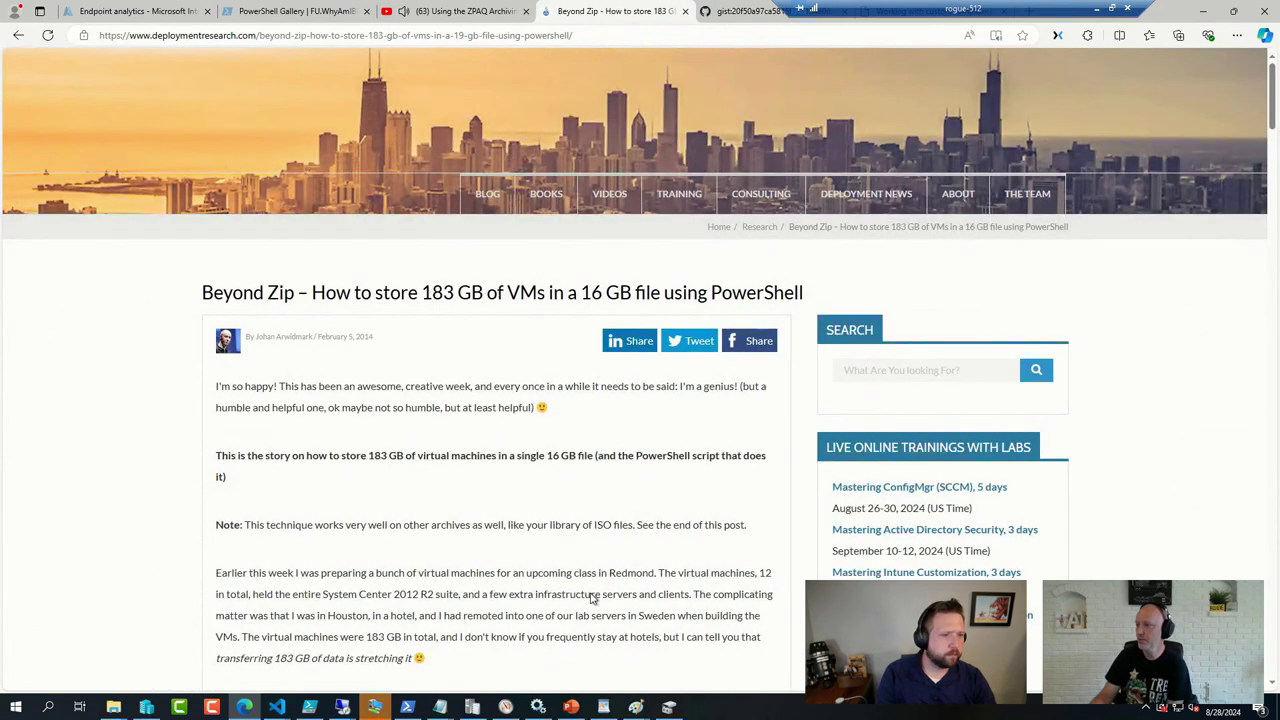
- Highlight 183 GB and 16 GB in the article title
left_click_drag(408, 292, 471, 293)
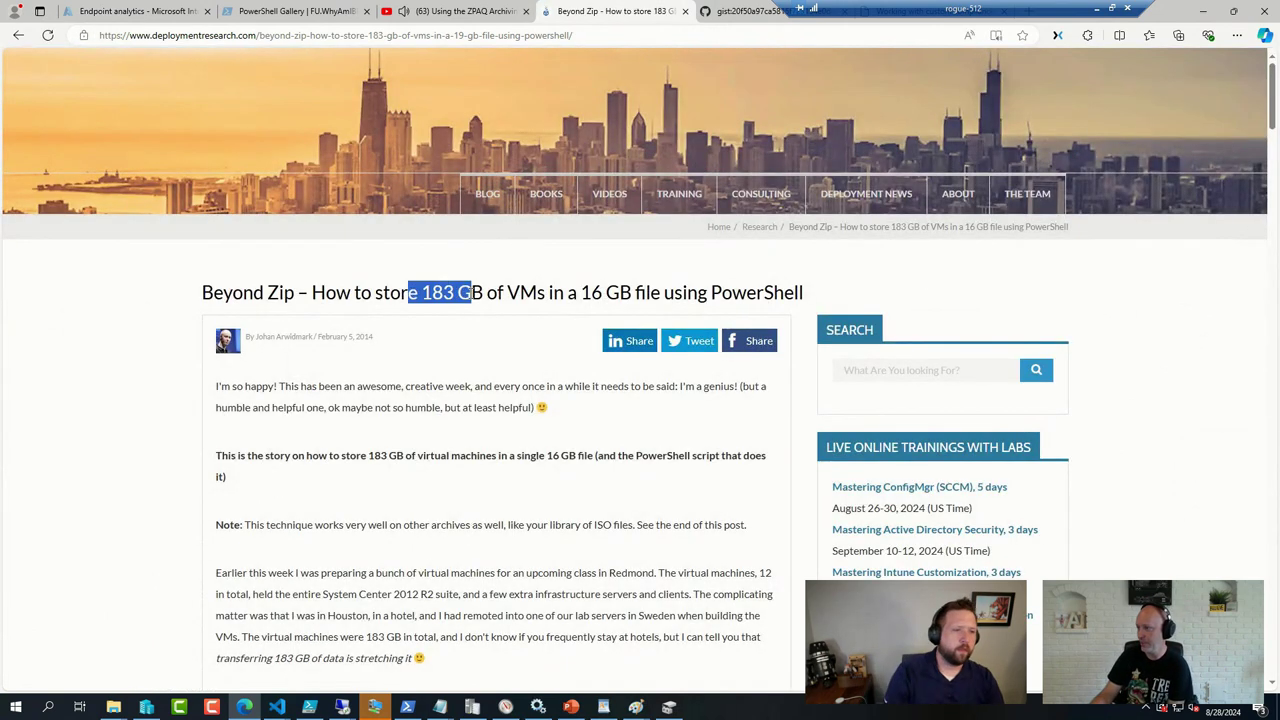
left_click_drag(581, 292, 644, 293)
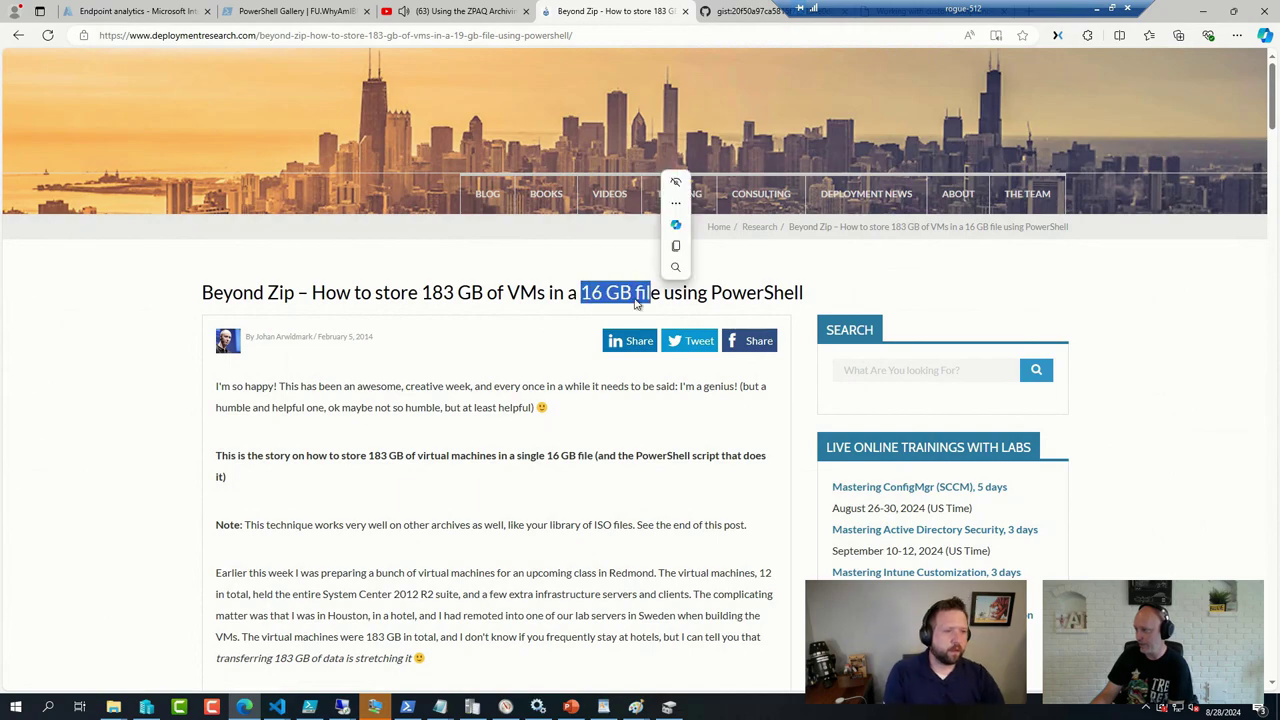
left_click(430, 513)
- Scroll to the PowerShell script and highlight its Enable DeDuplication step
scroll(430, 513, "down", 15)
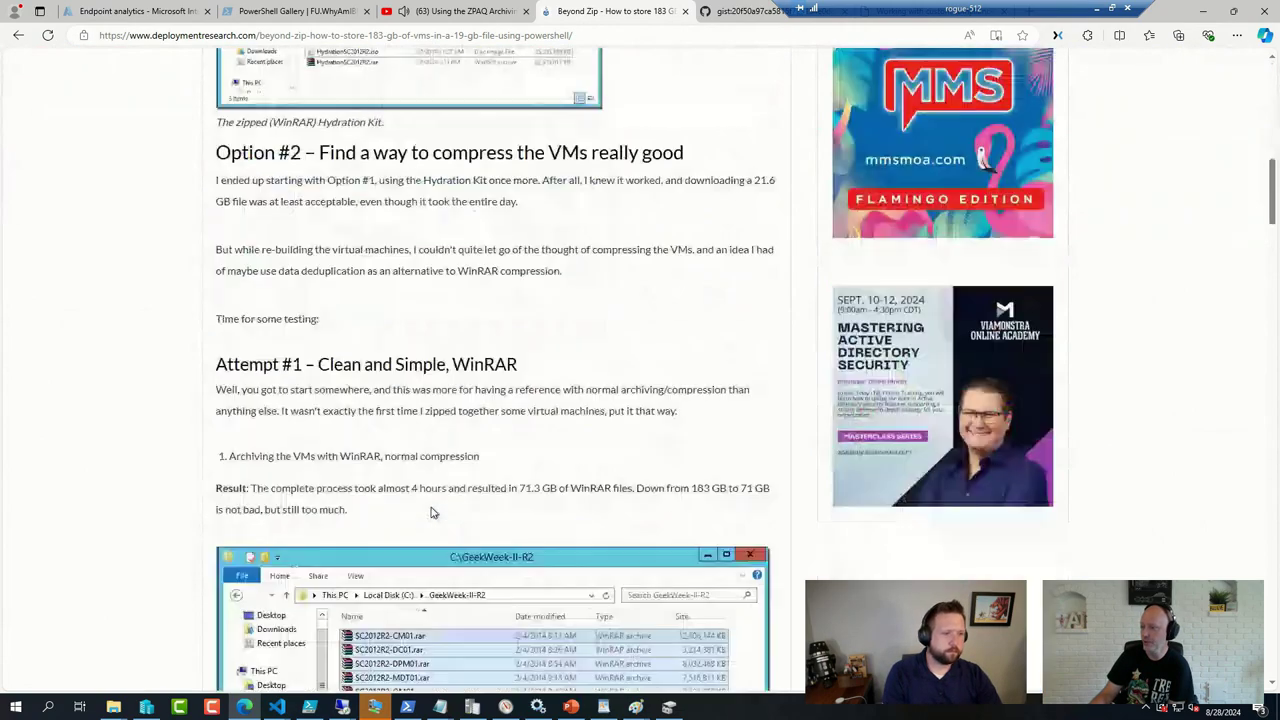
scroll(432, 510, "down", 20)
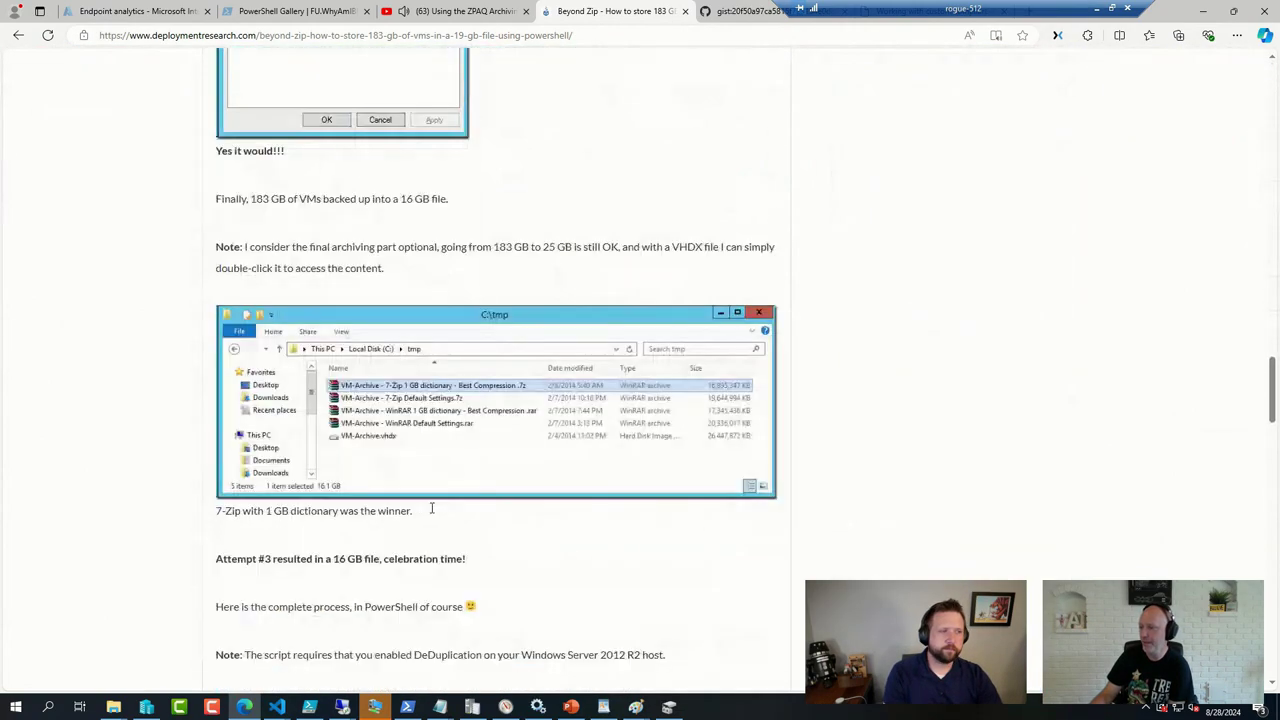
scroll(431, 510, "down", 3)
scroll(391, 302, "up", 2)
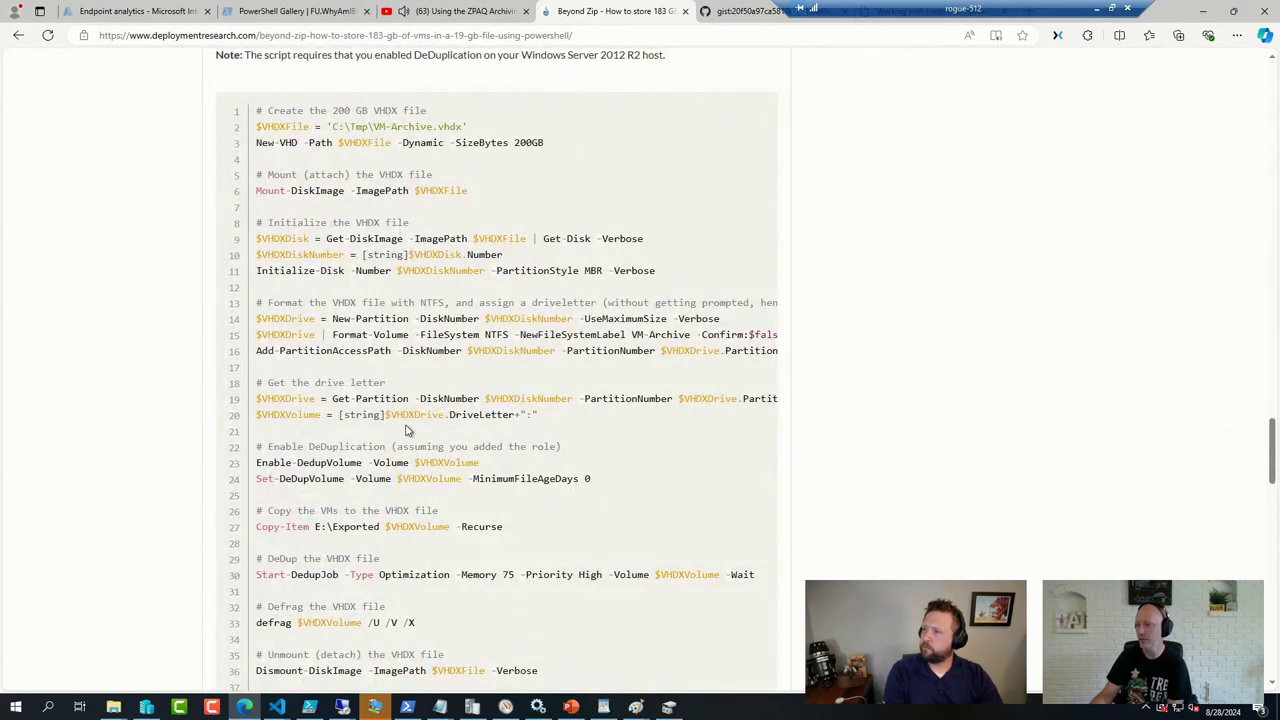
left_click_drag(322, 446, 294, 462)
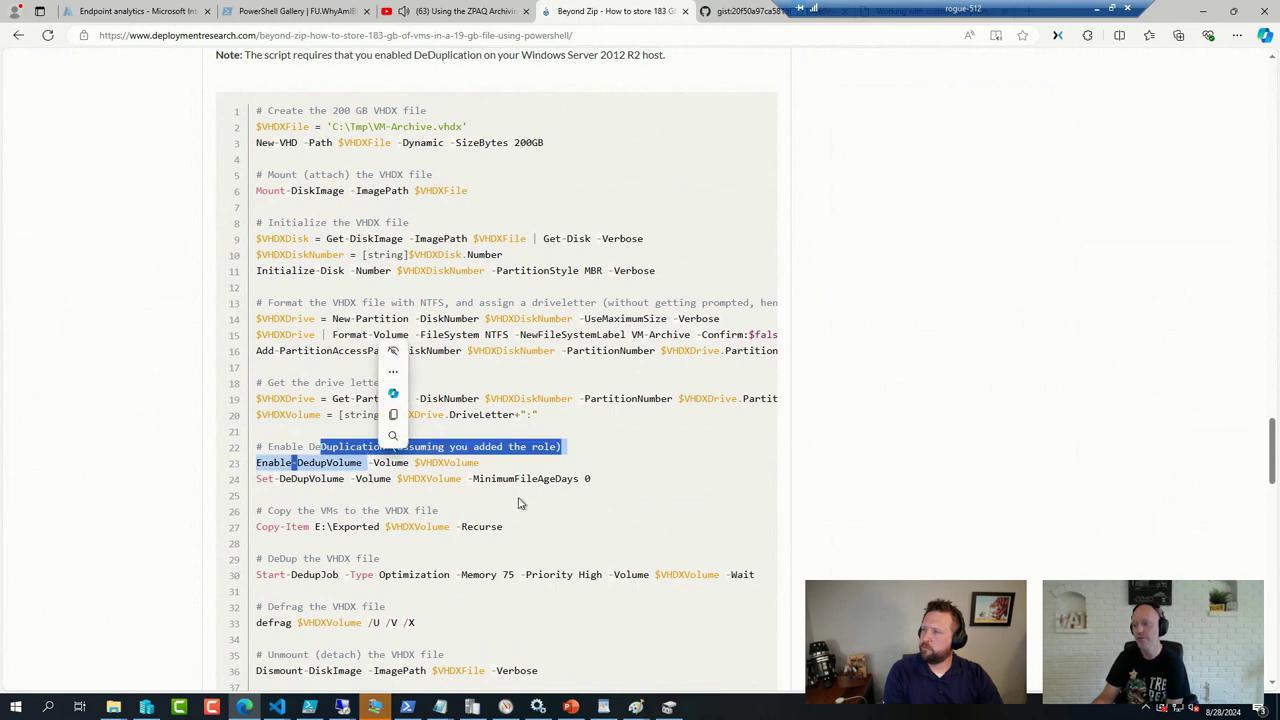
left_click(333, 521)
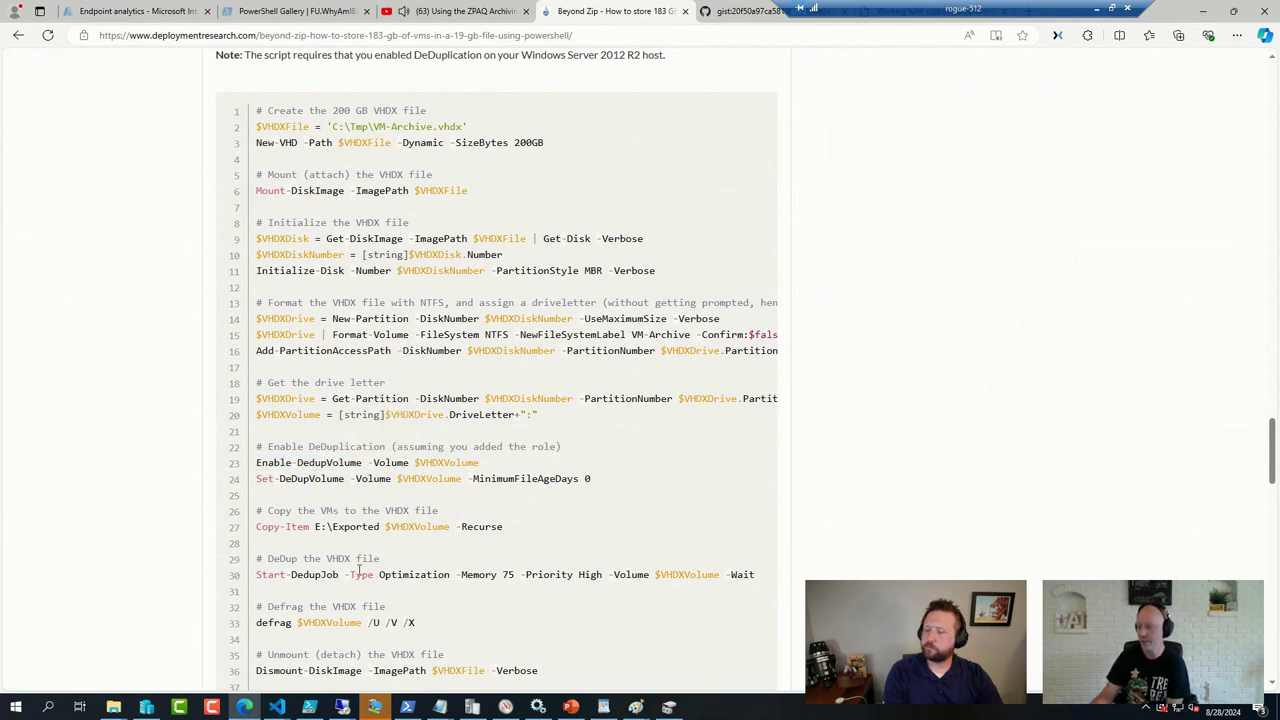
scroll(468, 568, "down", 2)
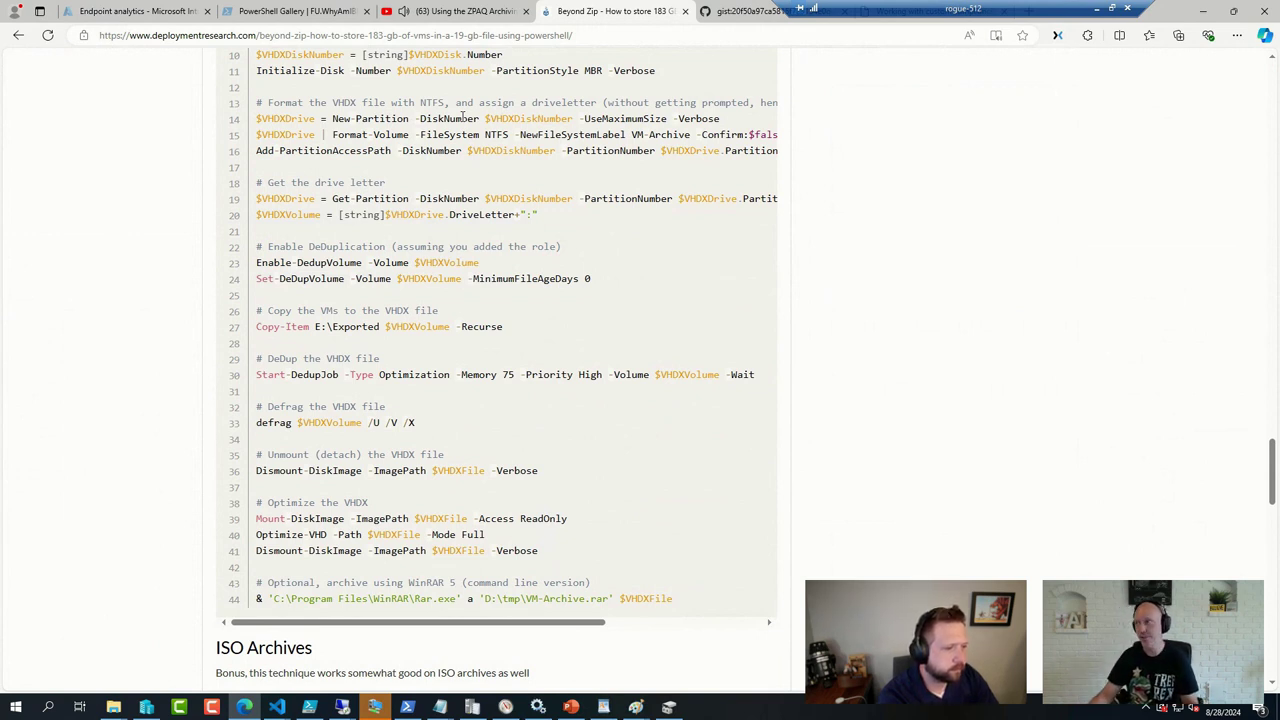
left_click_drag(900, 7, 558, 7)
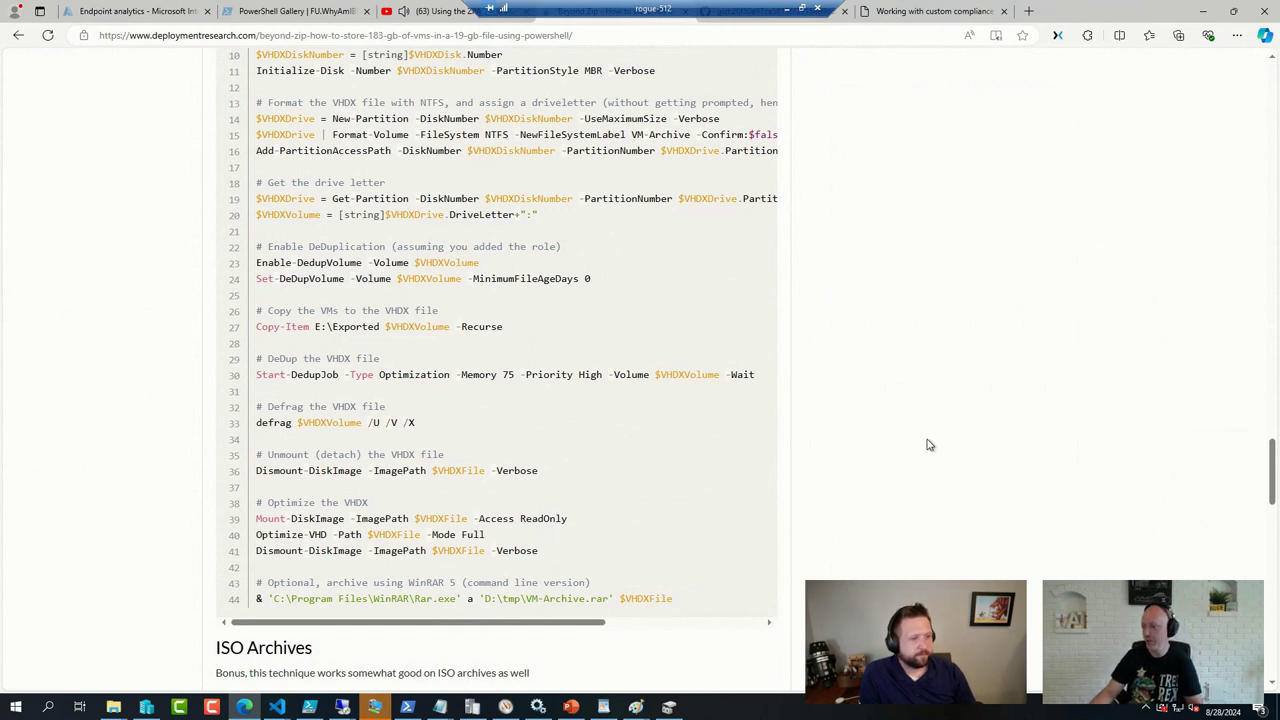
- Show This PC and outline Backup-NoDedupe (F:), 1.93 TB free of 3.63 TB
mouse_move(116, 711)
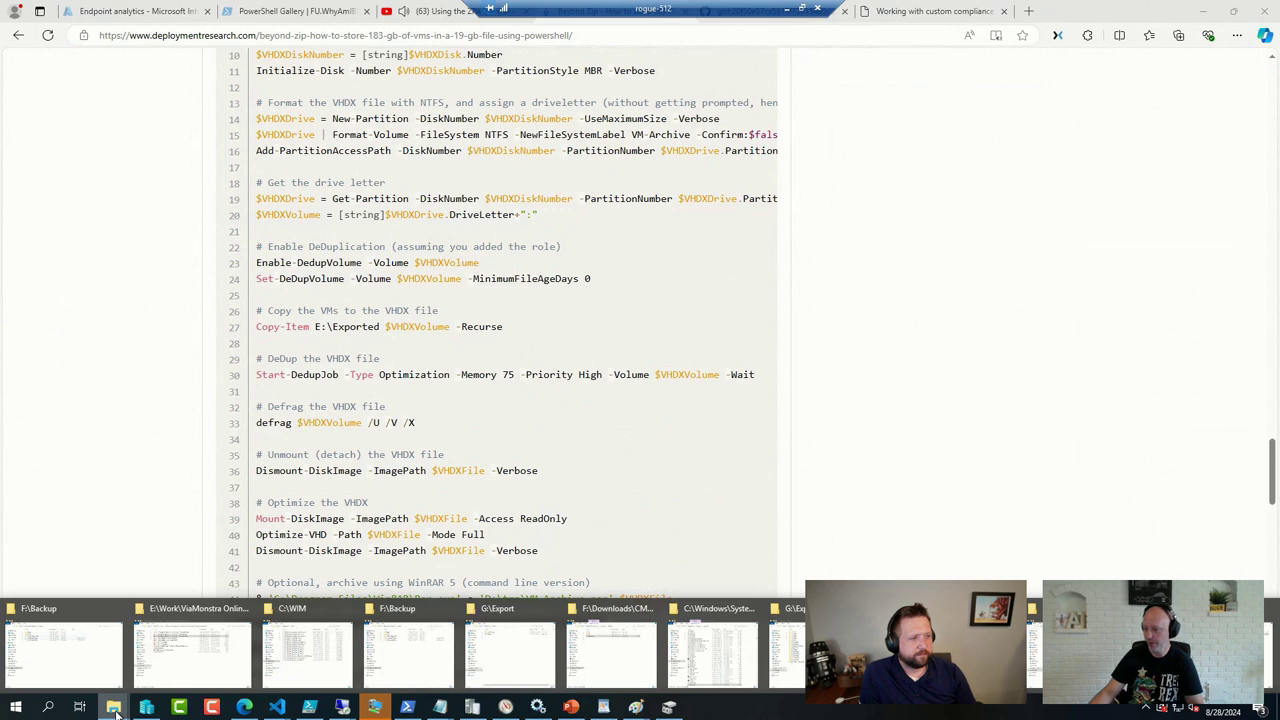
left_click(58, 655)
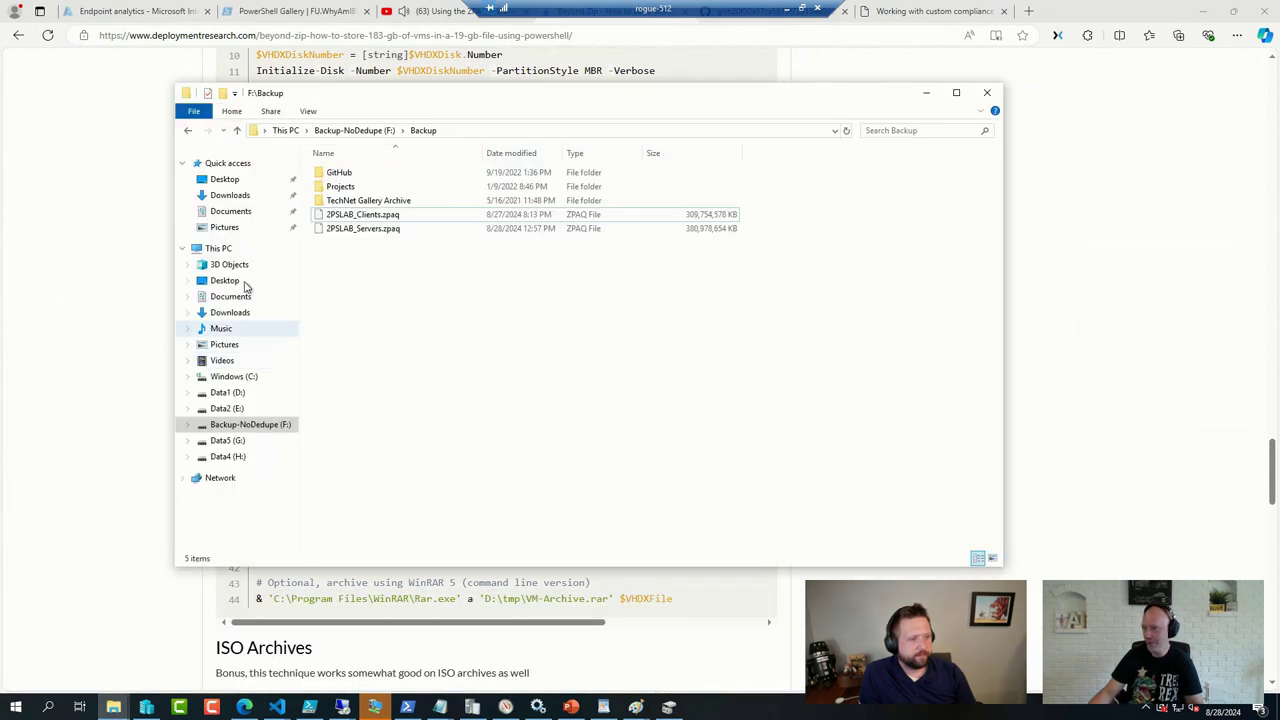
left_click(226, 248)
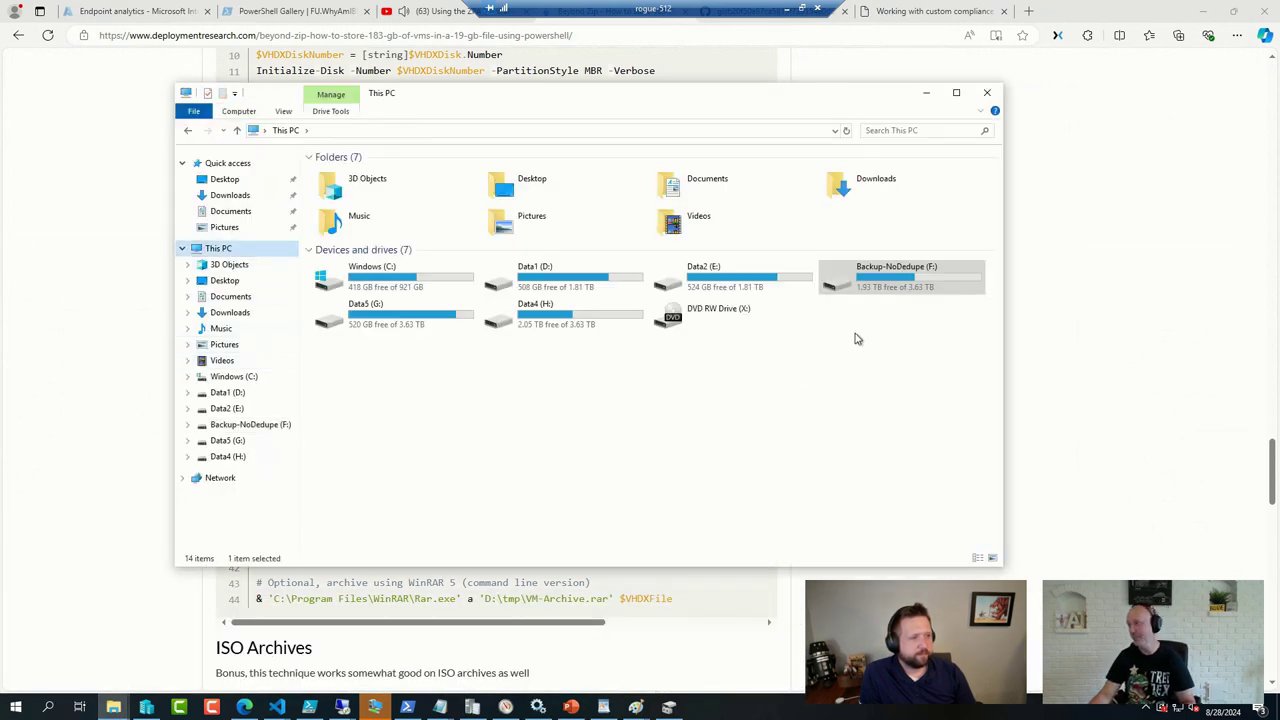
key("ctrl+2")
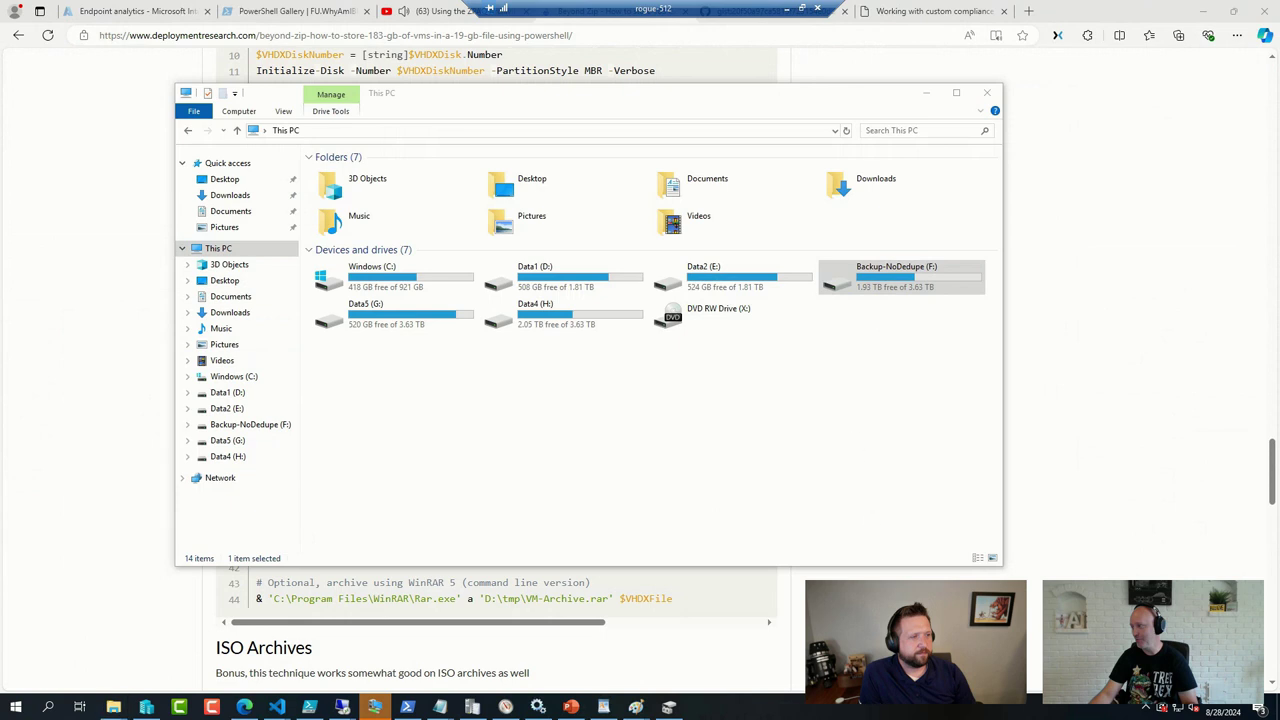
left_click_drag(802, 225, 1005, 314)
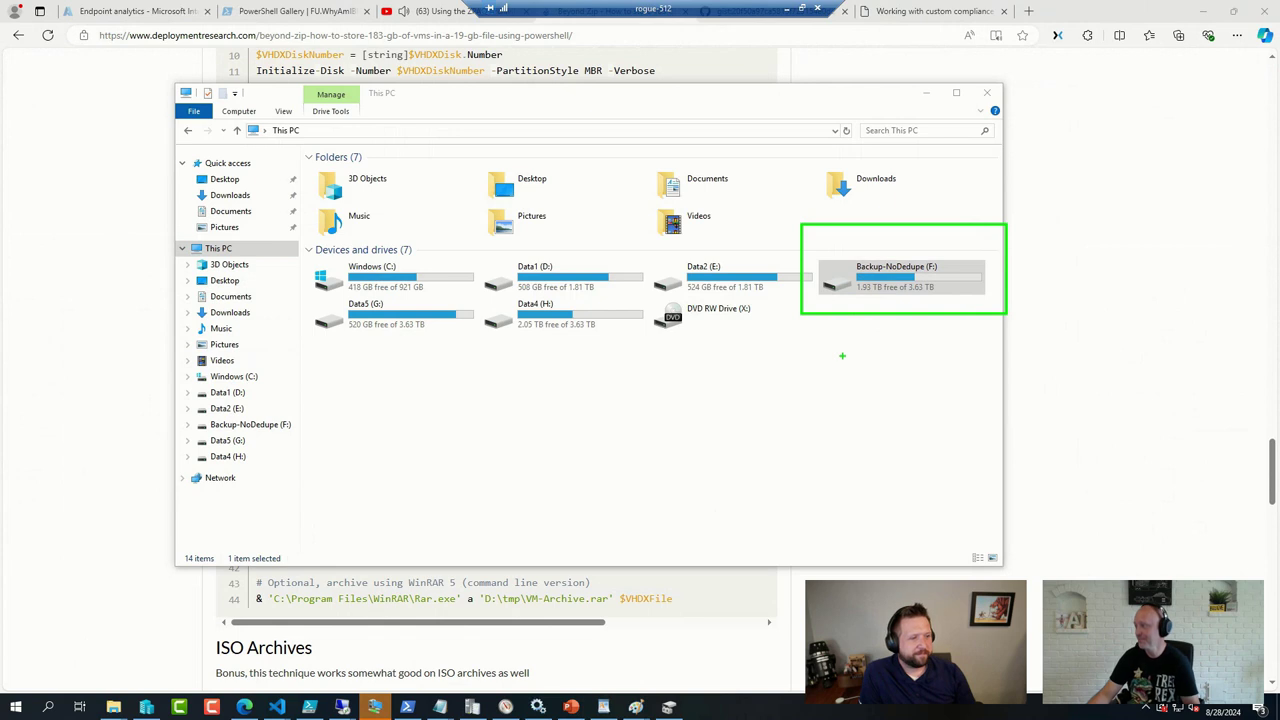
key("Escape")
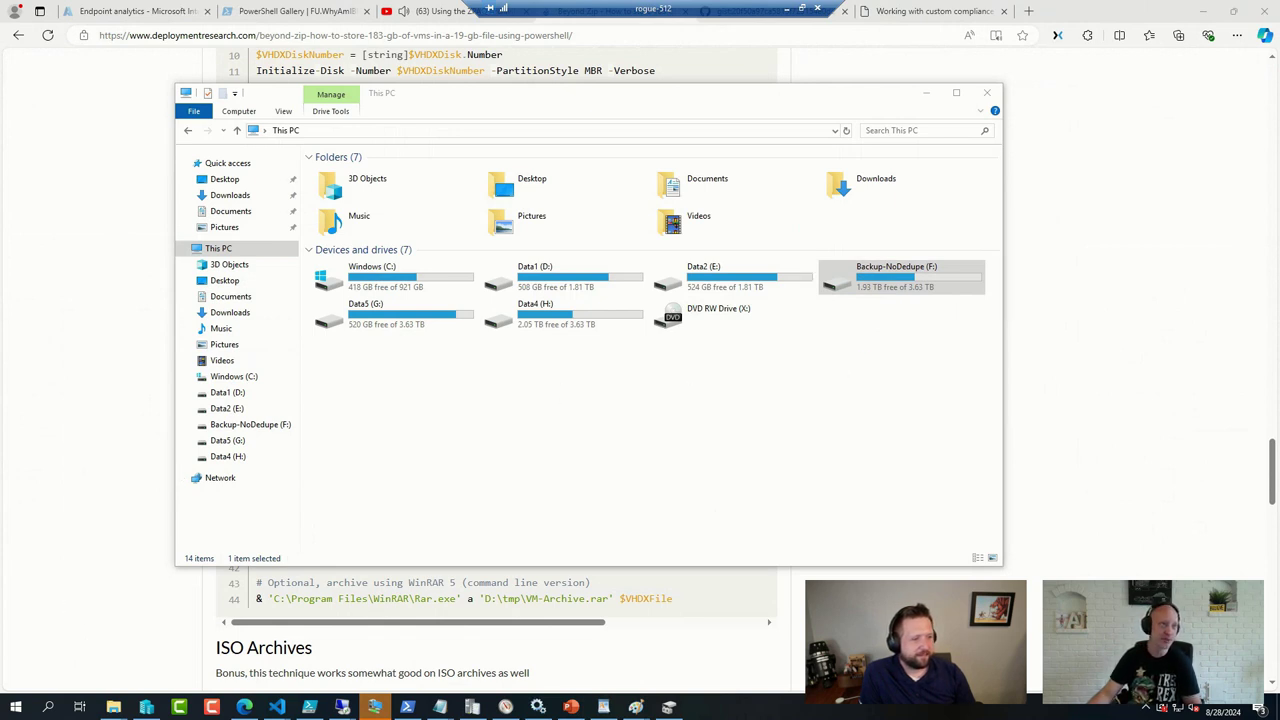